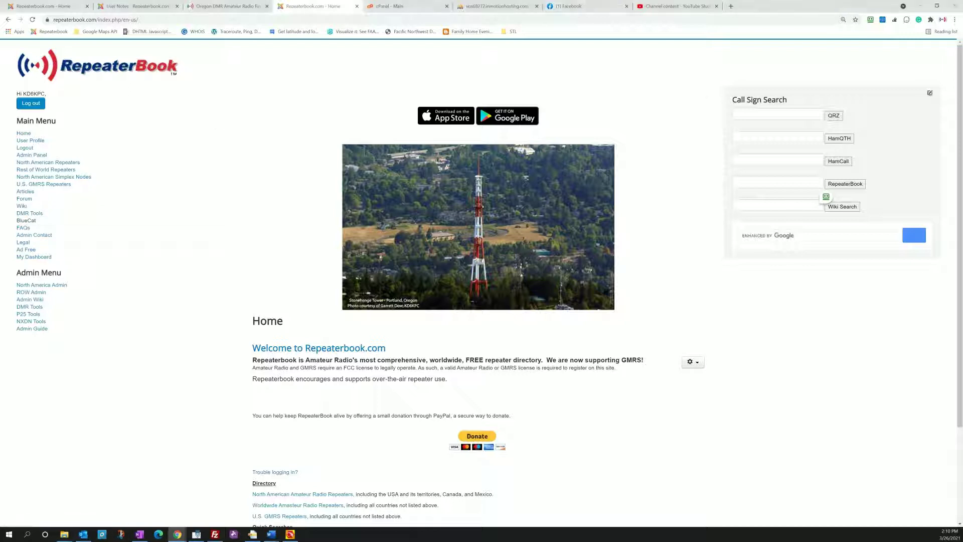
Search the RepeaterBook Wiki for 868 and open the Anytone AT-D868UV CPS page.
click(735, 205)
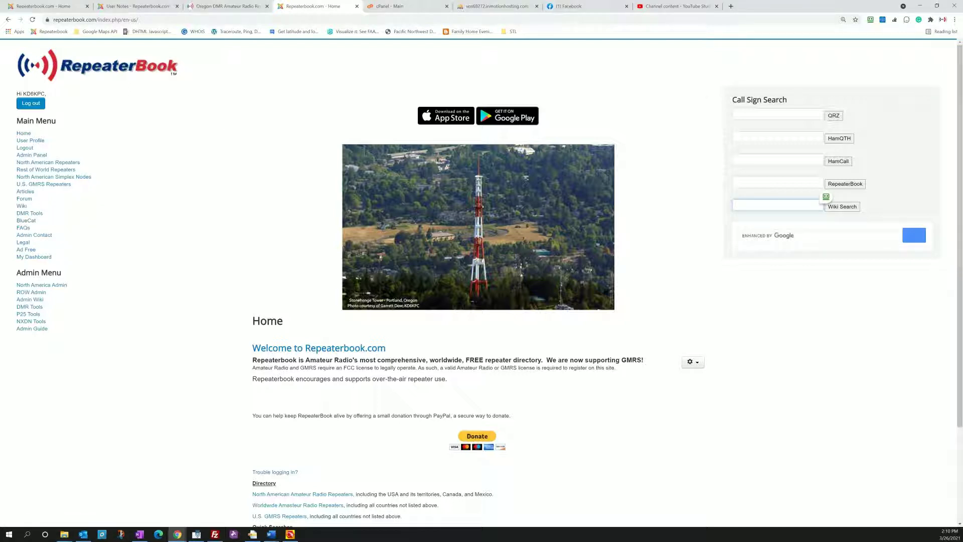
text(868)
key(Return)
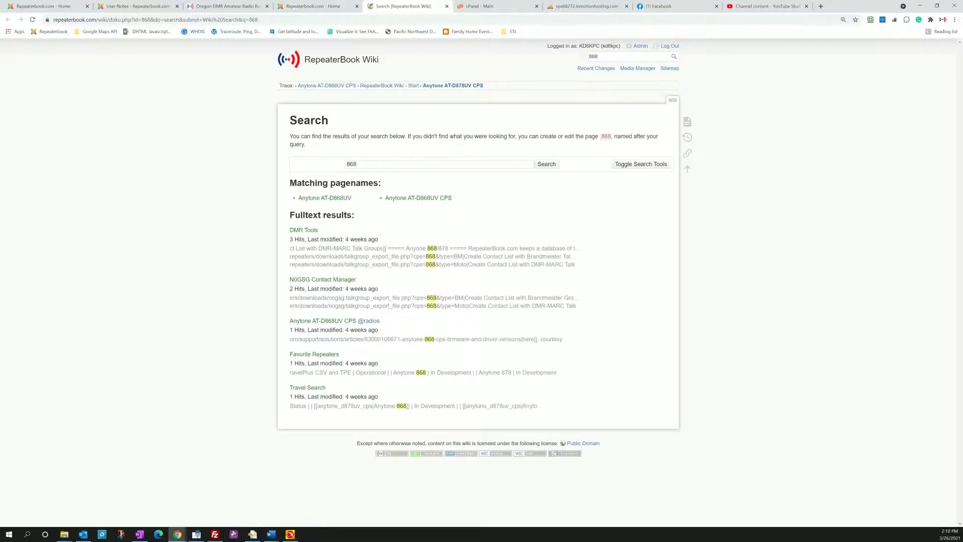
click(419, 198)
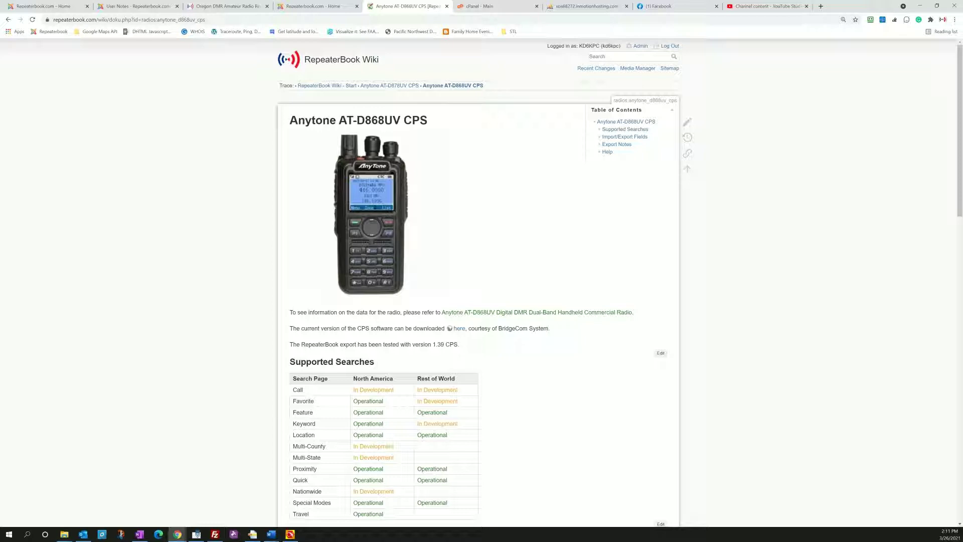
scroll(482, 281, down, 2)
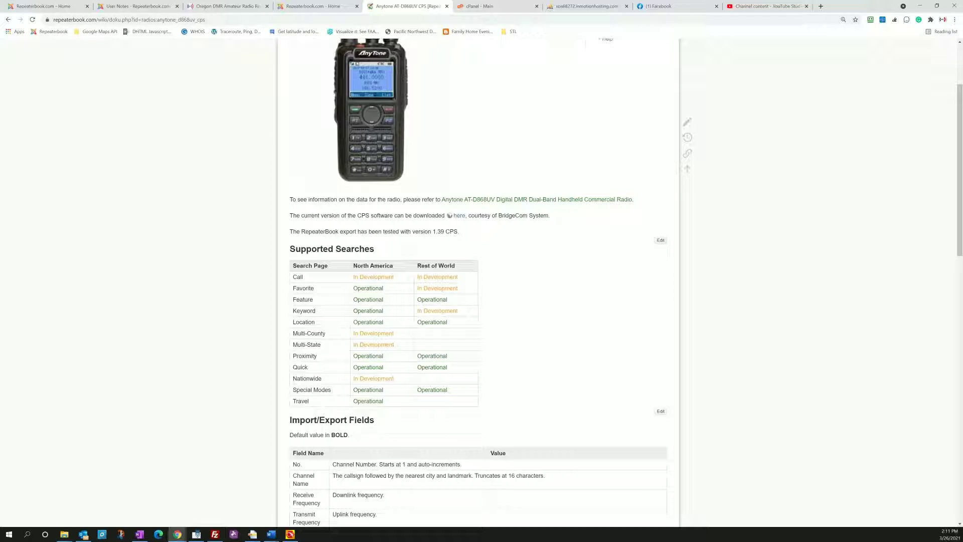
click(459, 215)
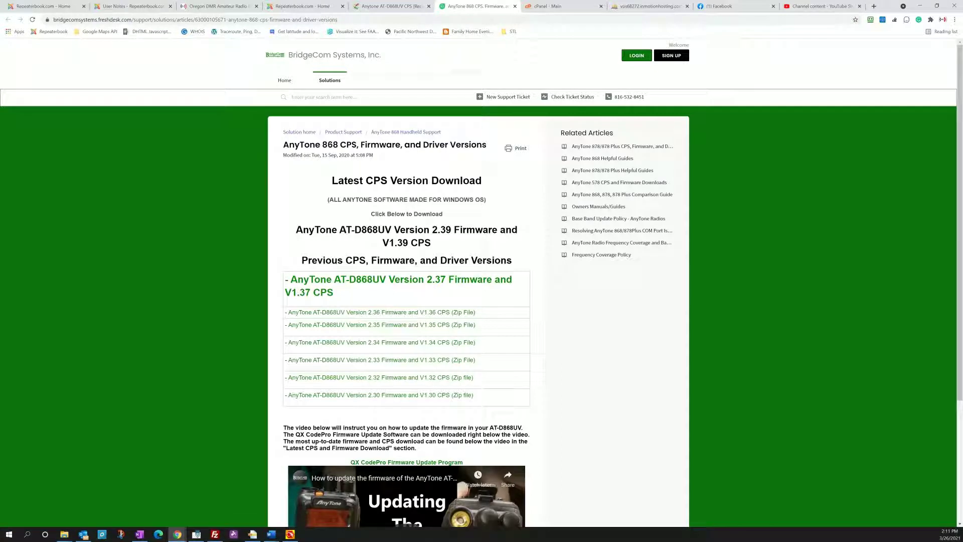
click(515, 6)
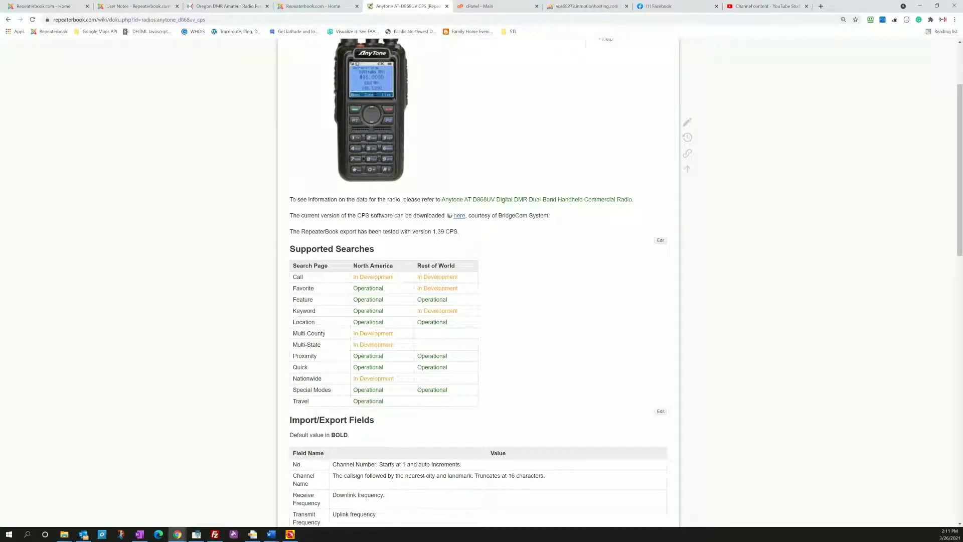
click(459, 215)
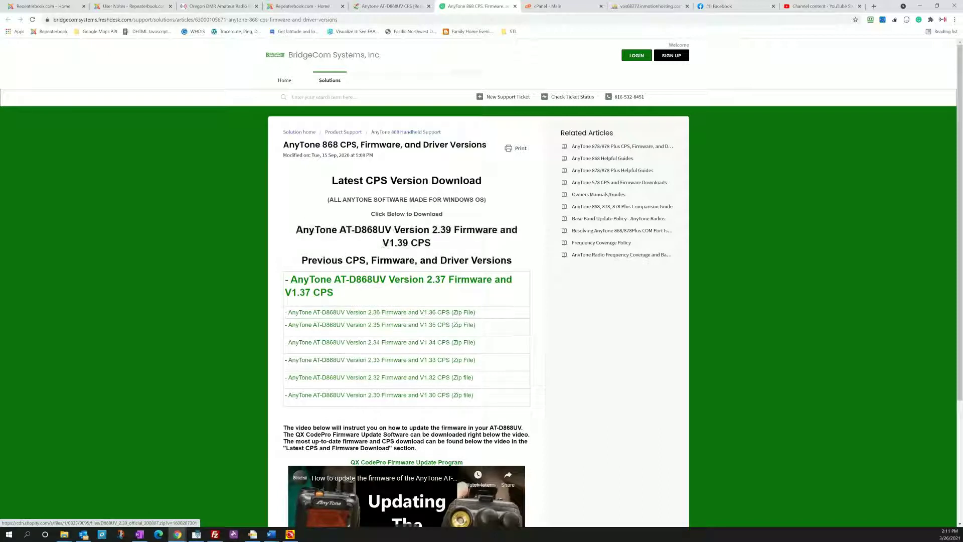
click(515, 6)
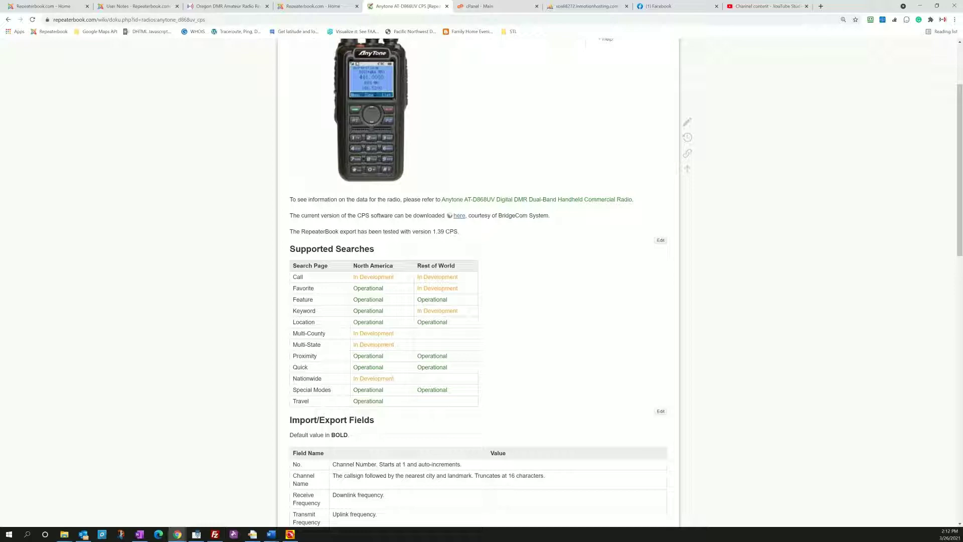
scroll(478, 284, down, 6)
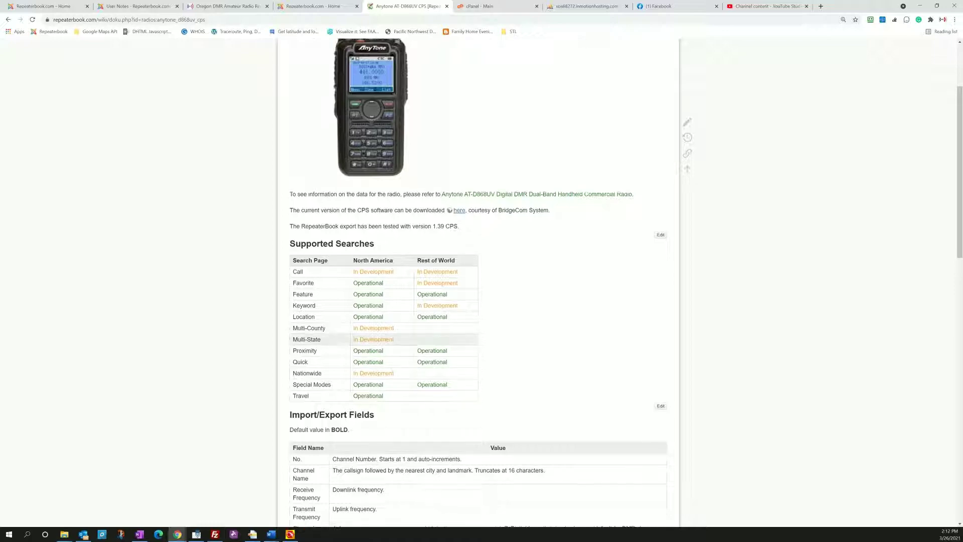
scroll(478, 283, down, 1)
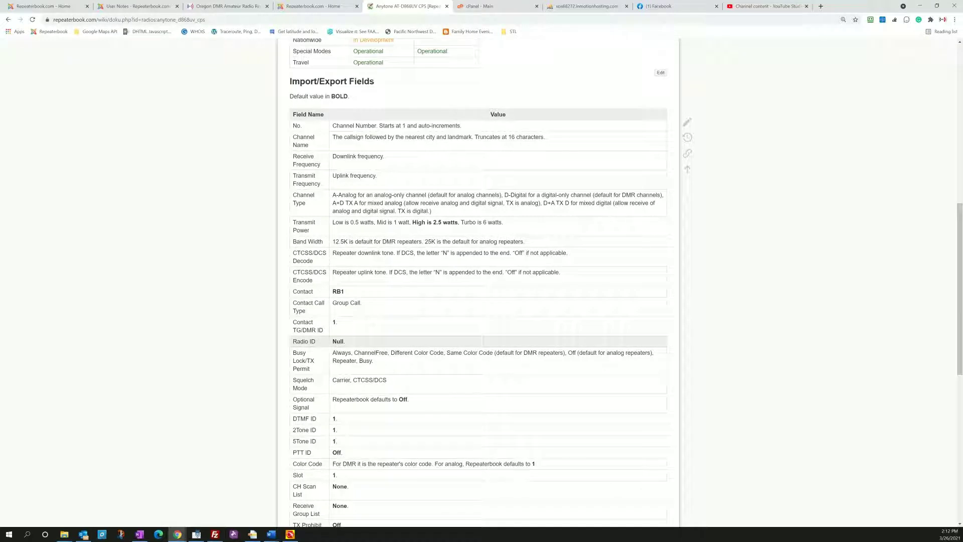
scroll(478, 283, down, 8)
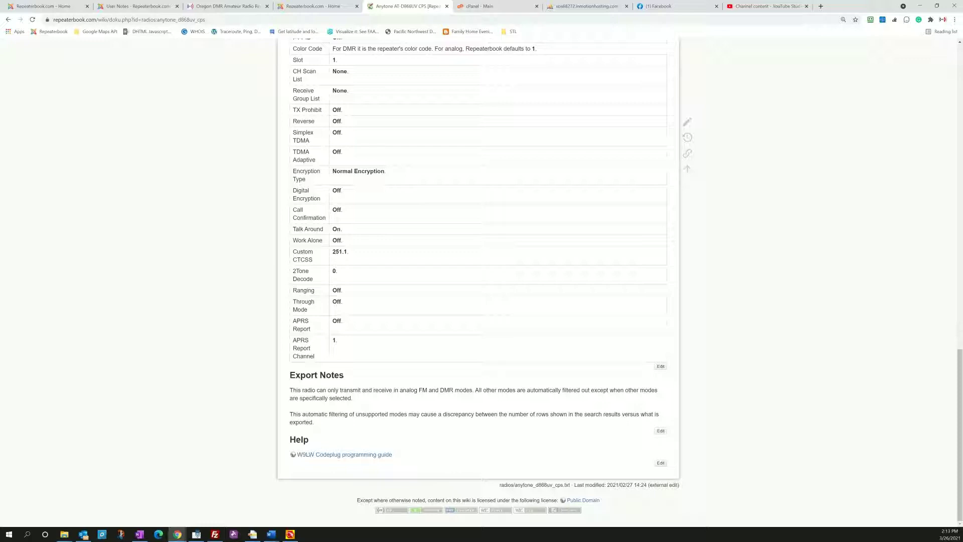
scroll(478, 280, up, 10)
scroll(478, 281, up, 6)
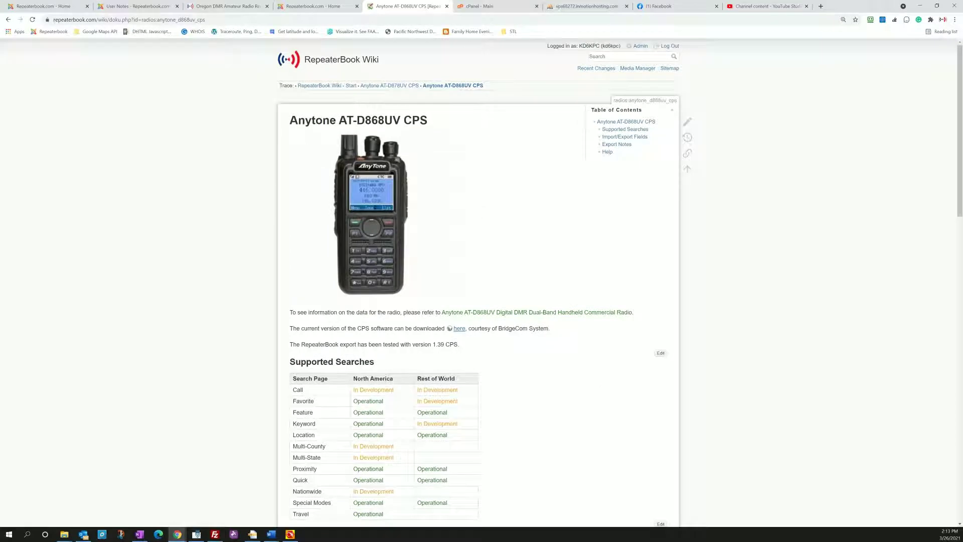
Search the wiki for 878 and open the Anytone AT-D878UV CPS page.
click(629, 56)
text(878)
key(Return)
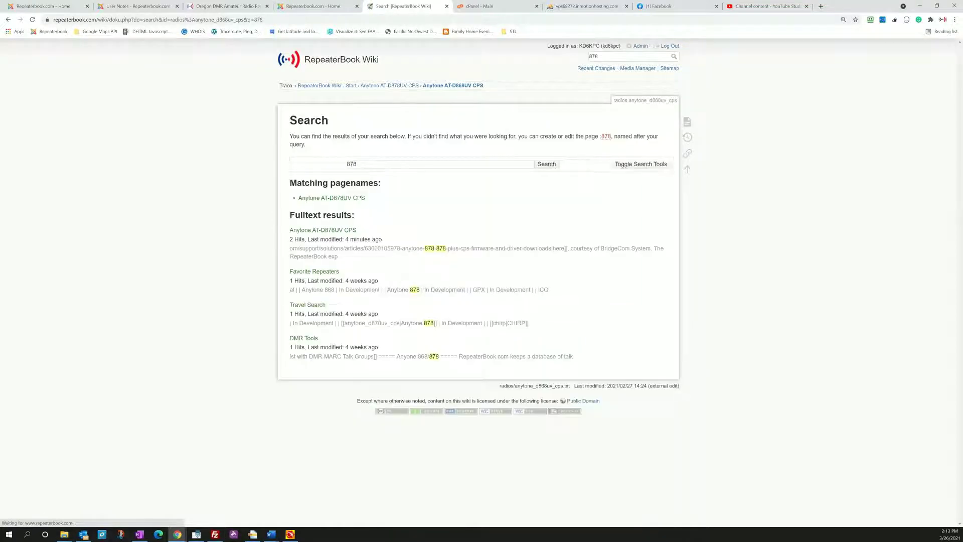
click(331, 197)
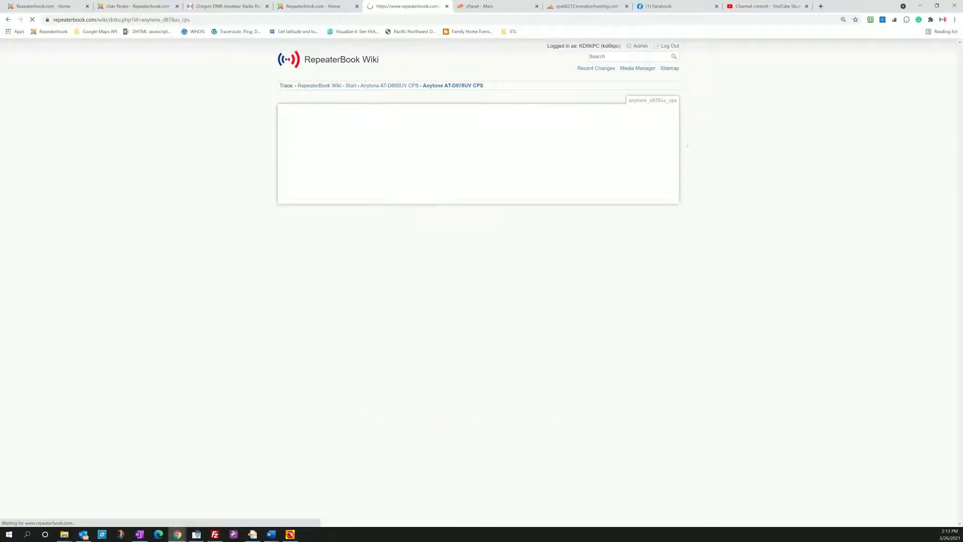
Highlight the sentence about the tested CPS version, then deselect it.
scroll(332, 197, down, 2)
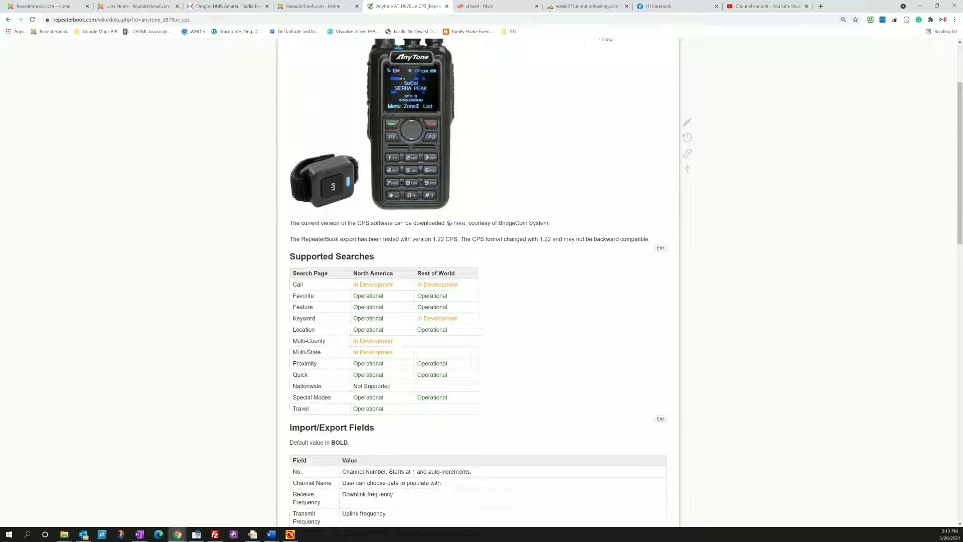
drag(290, 239, 618, 239)
click(605, 239)
click(460, 222)
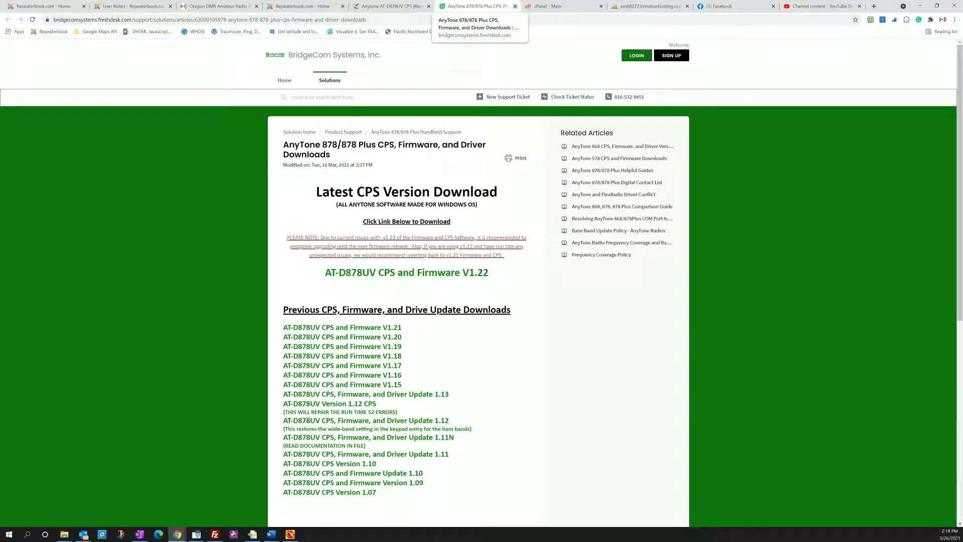
click(514, 6)
scroll(482, 250, up, 3)
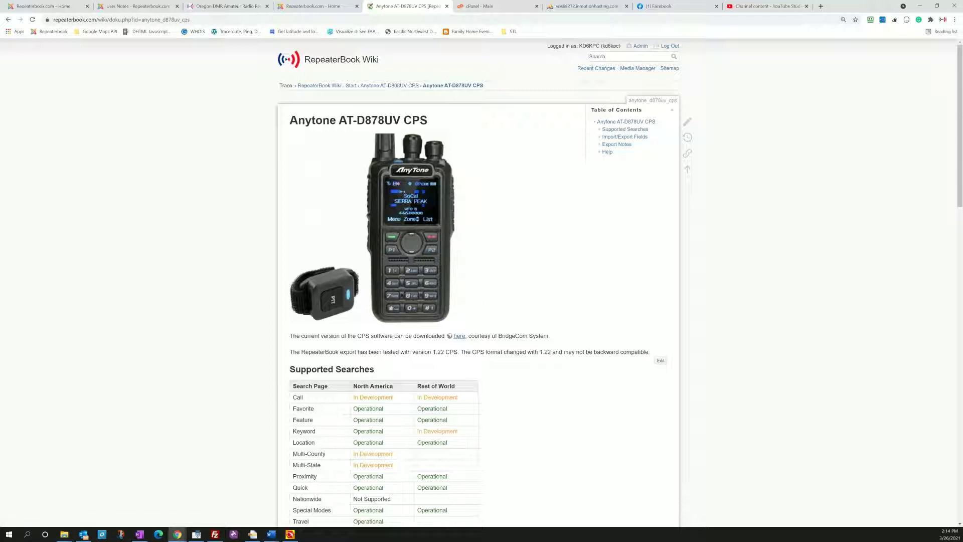
Switch from the RepeaterBook home tab to the Oregon DMR list and look over the 27 repeaters.
click(316, 6)
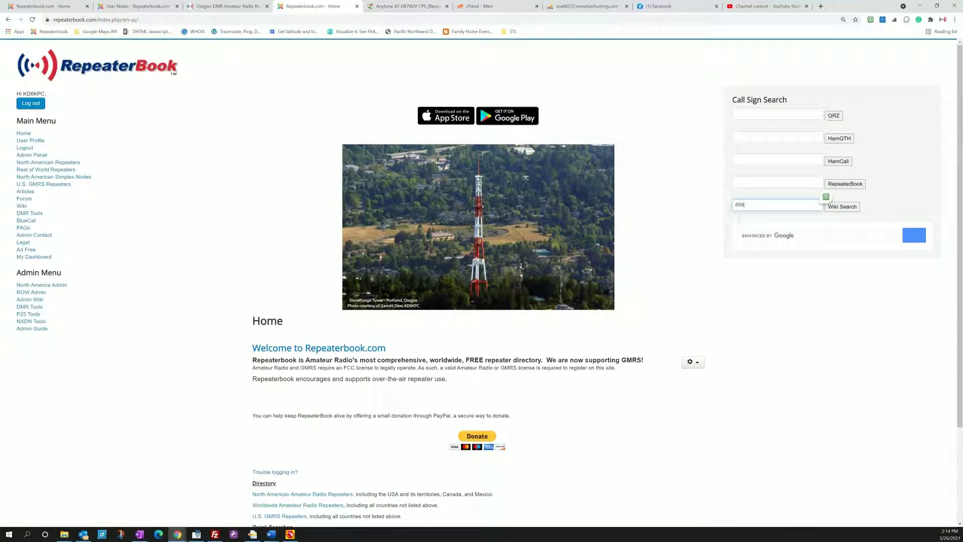
click(226, 6)
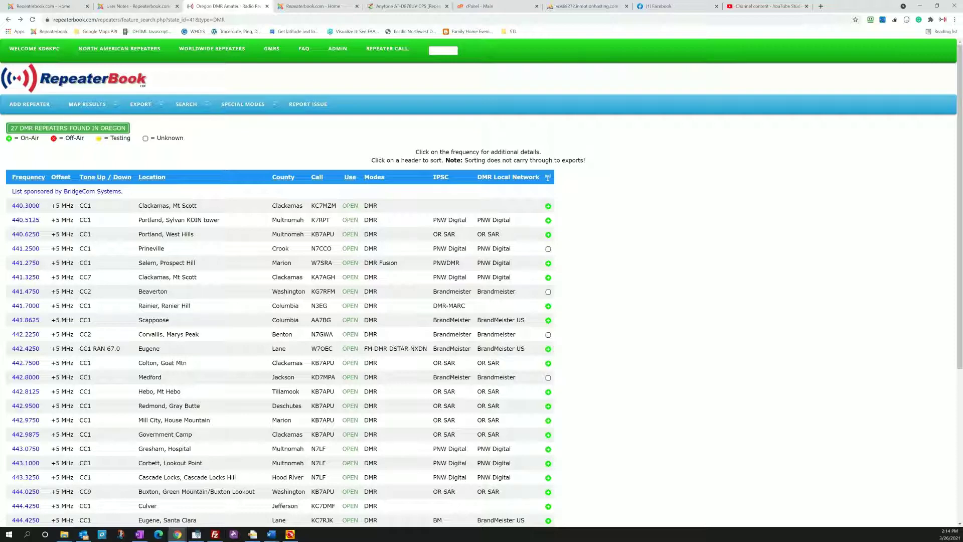
scroll(482, 281, down, 1)
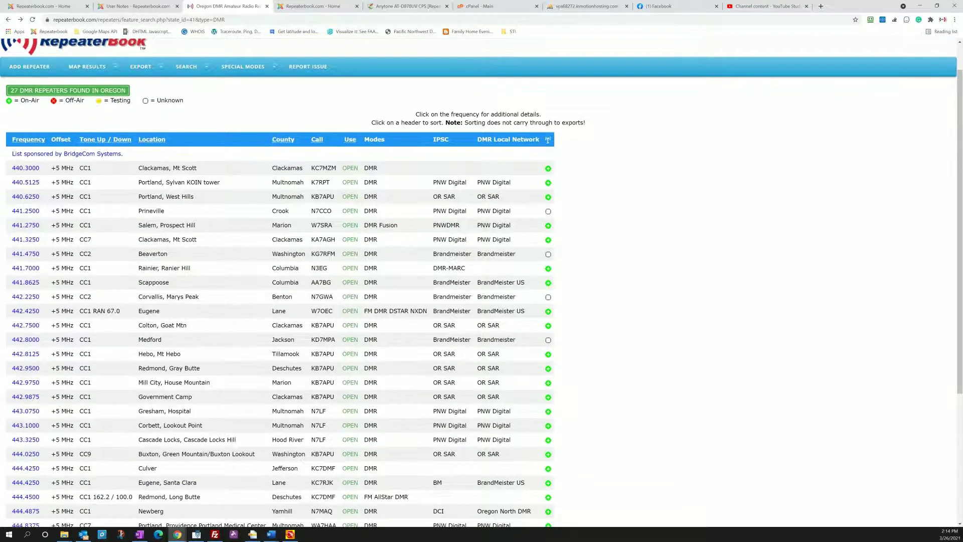
scroll(482, 281, down, 3)
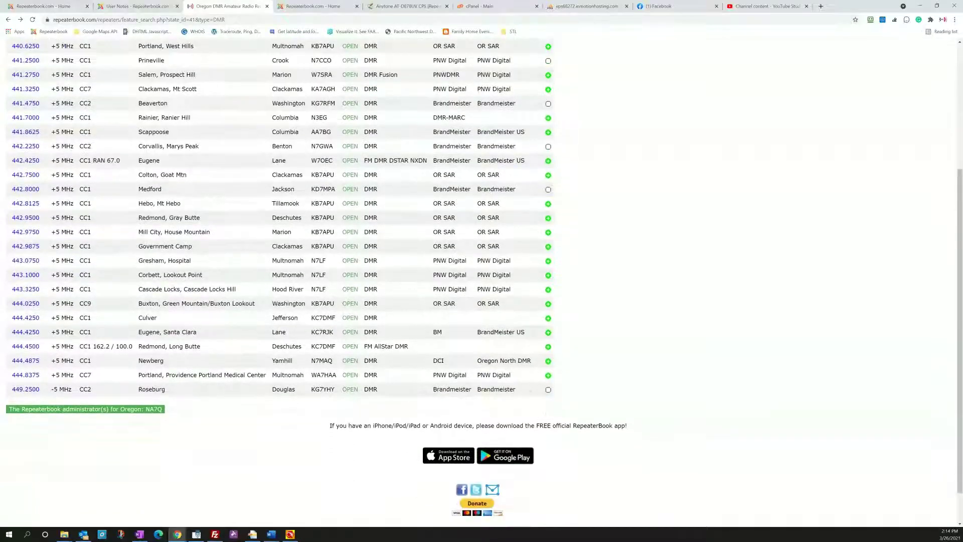
scroll(482, 281, up, 5)
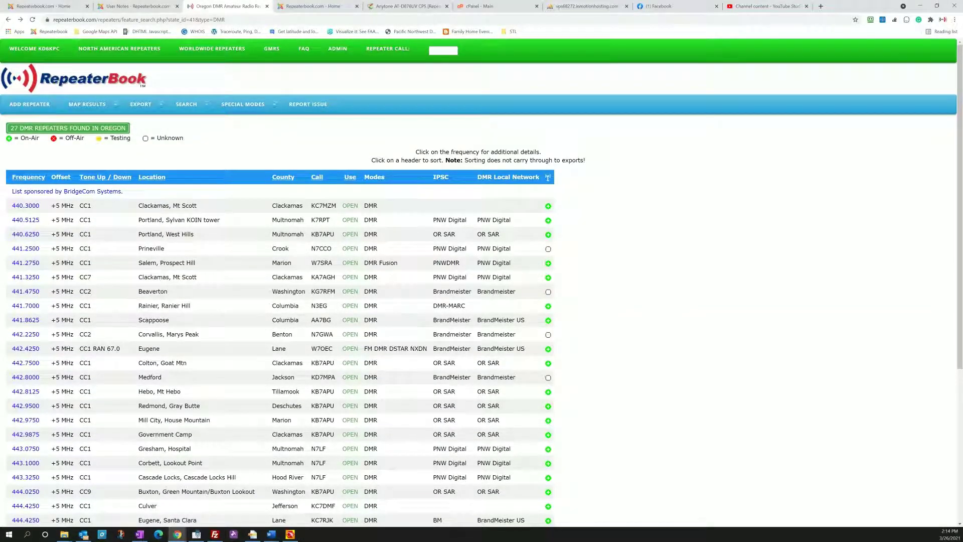
mouse_move(141, 105)
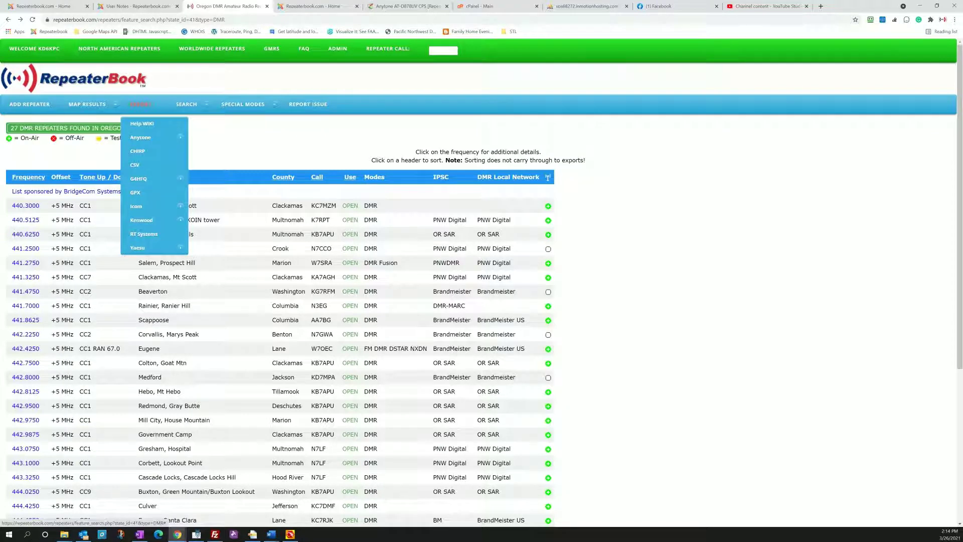
mouse_move(145, 137)
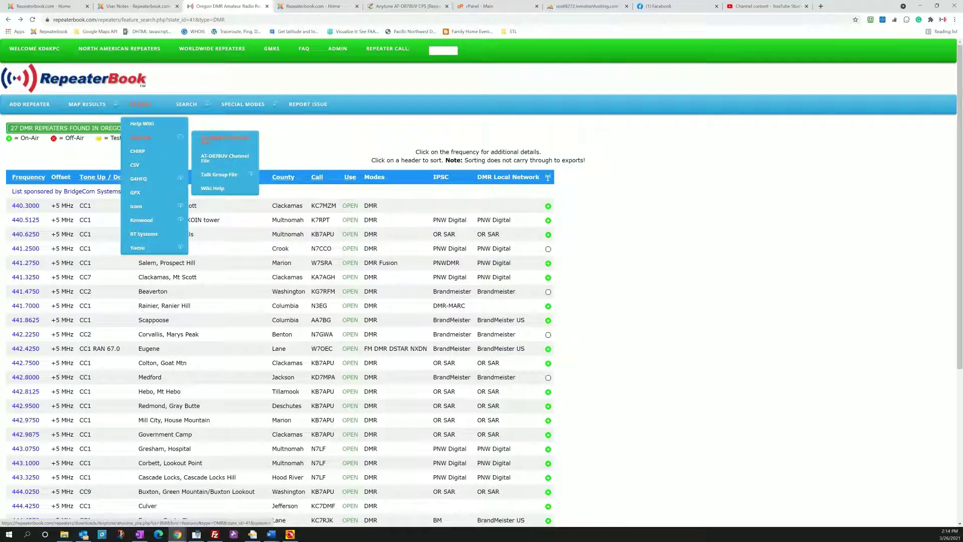
mouse_move(220, 175)
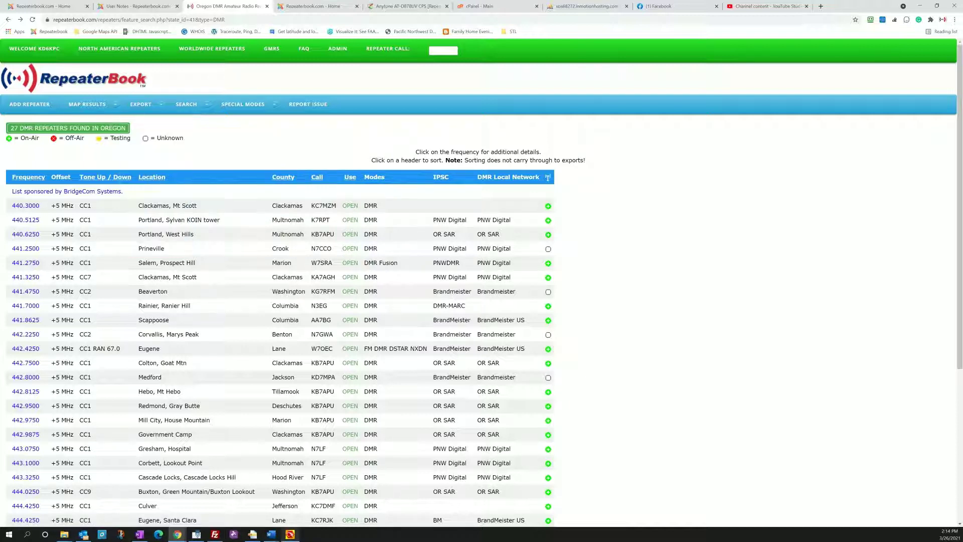
Open the CPS Import window from the Tools menu, accepting the compatibility warning.
click(290, 534)
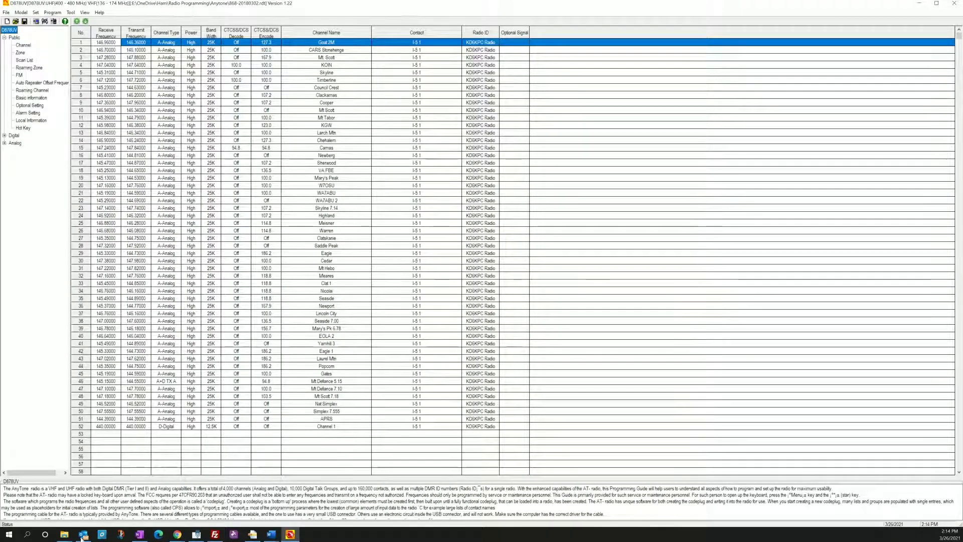
key(alt+t)
key(Down)
key(Return)
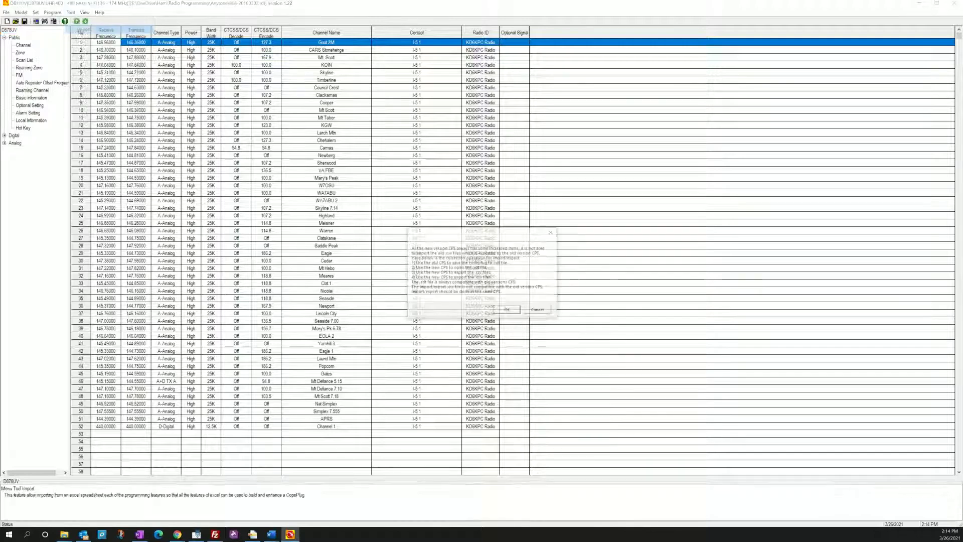
key(Return)
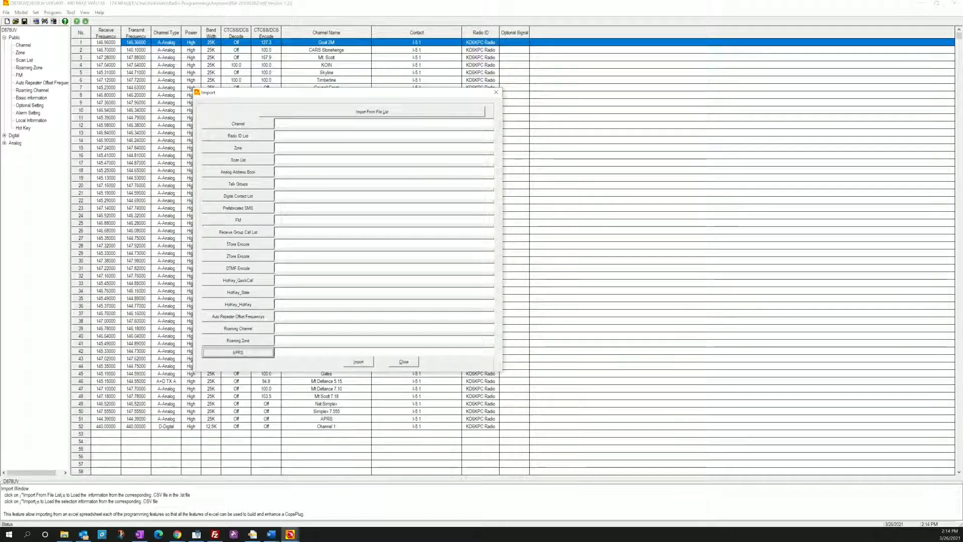
Start a Talk Groups import, then cancel the file choice and close the Import window.
click(237, 184)
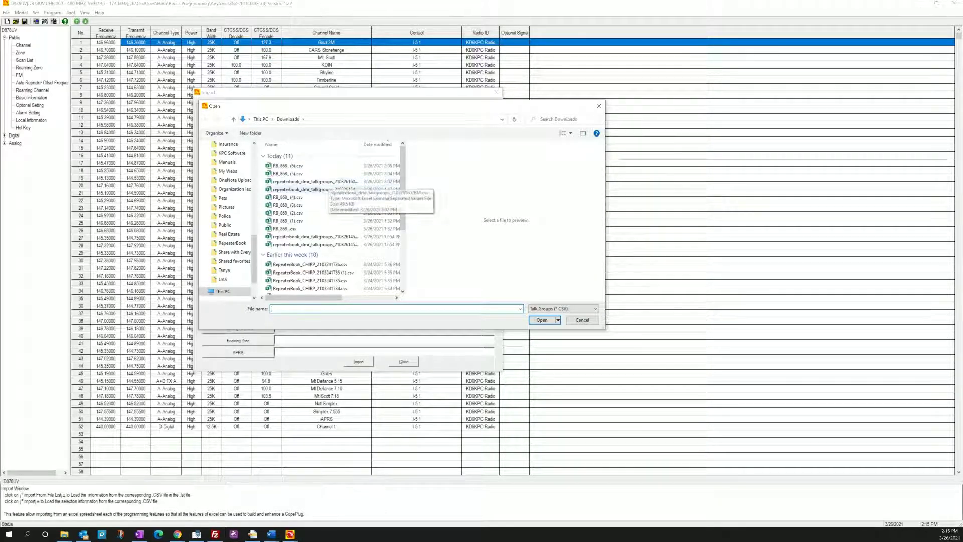
key(Escape)
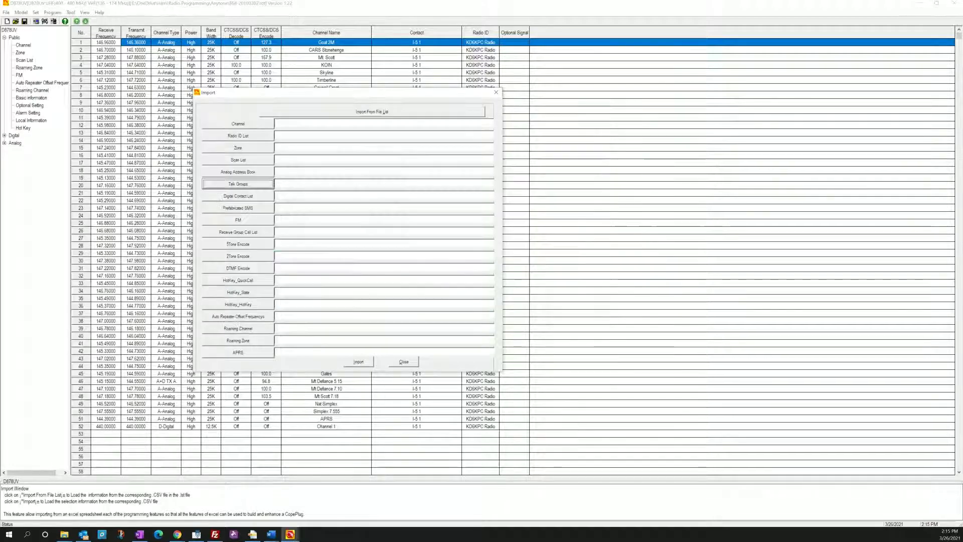
key(Escape)
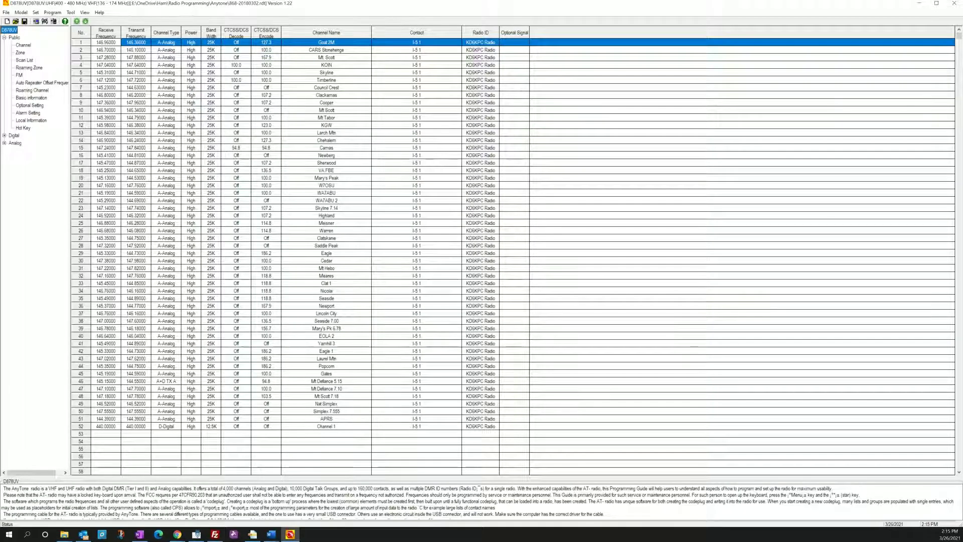
Download the BrandMeister talk-group CSV, view it maximized in Excel, then close it.
mouse_move(177, 534)
click(95, 502)
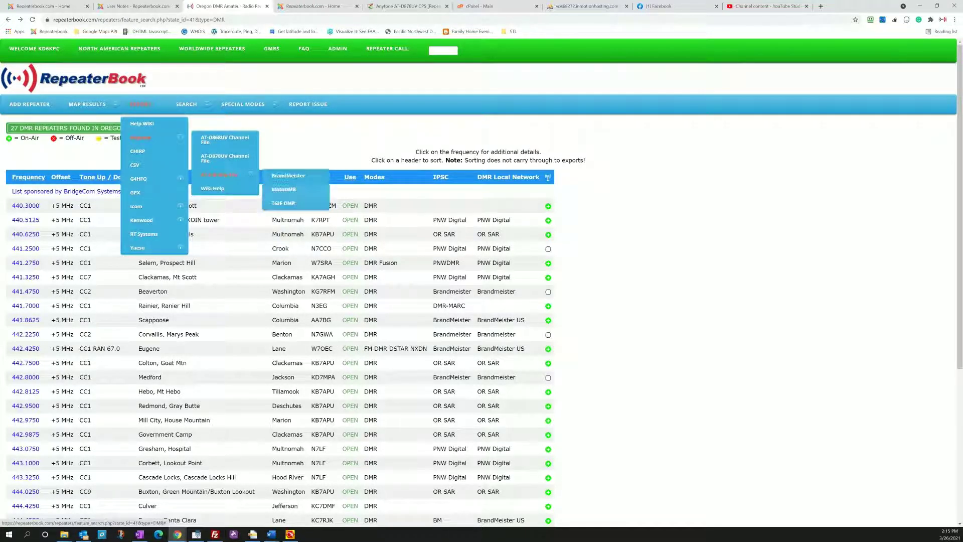
mouse_move(219, 174)
click(287, 174)
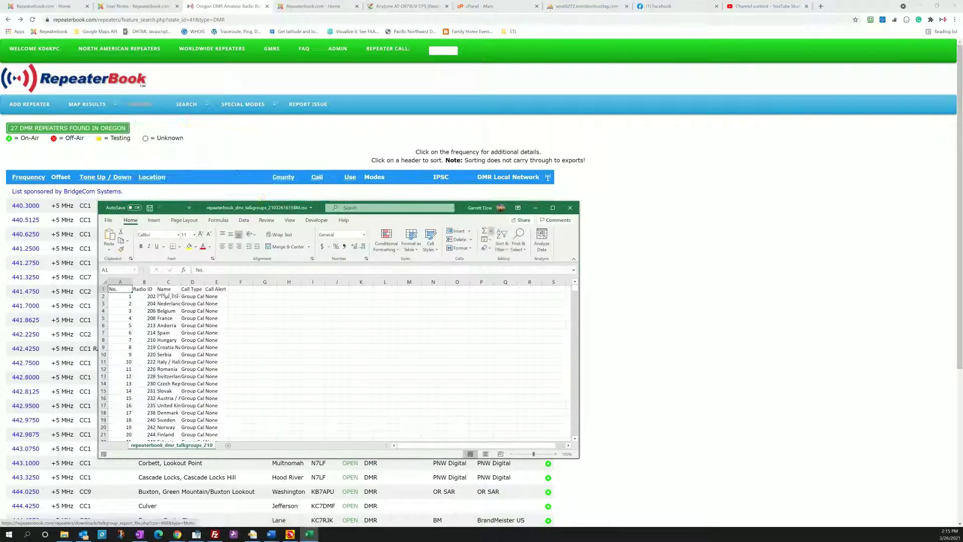
click(553, 207)
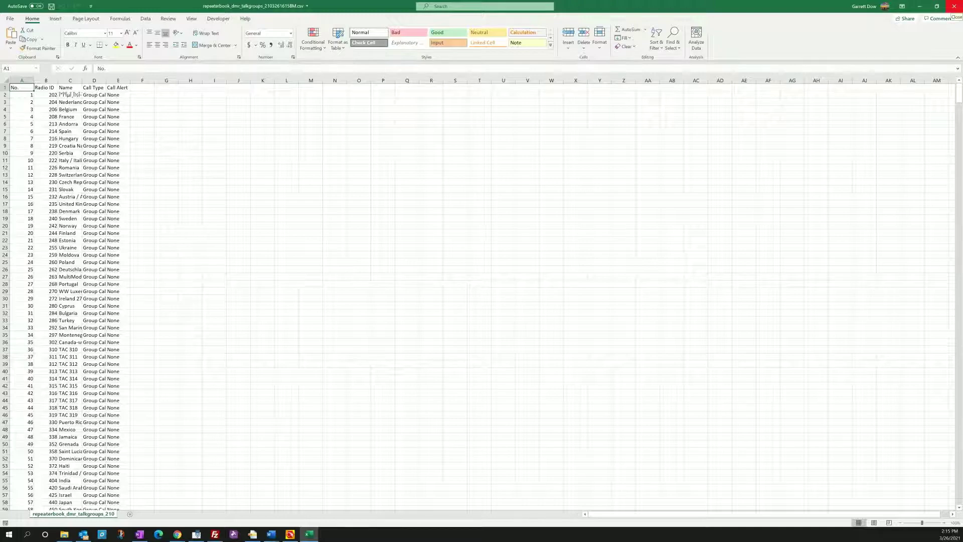
click(954, 6)
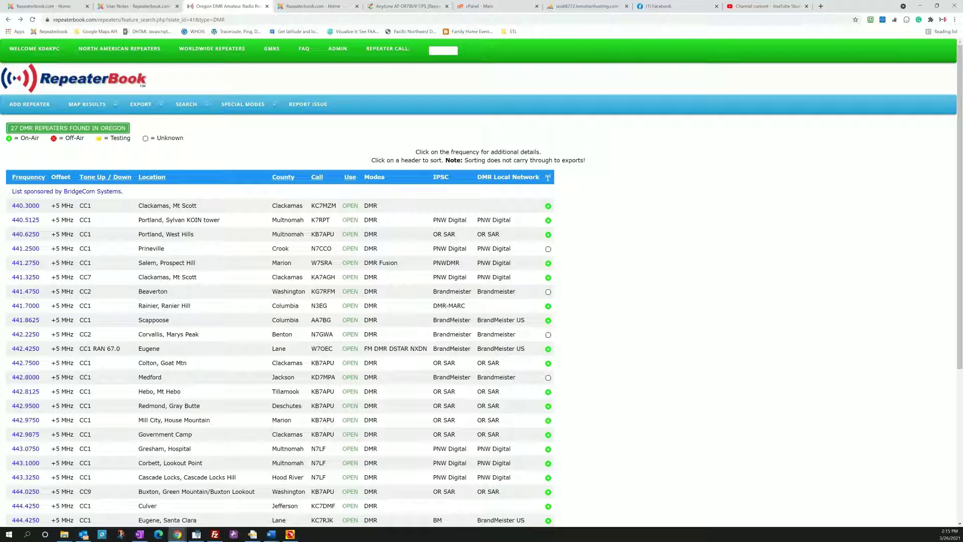
Download the TGIF DMR talk-group file, scroll through its 353 entries in Excel, and close it.
mouse_move(140, 104)
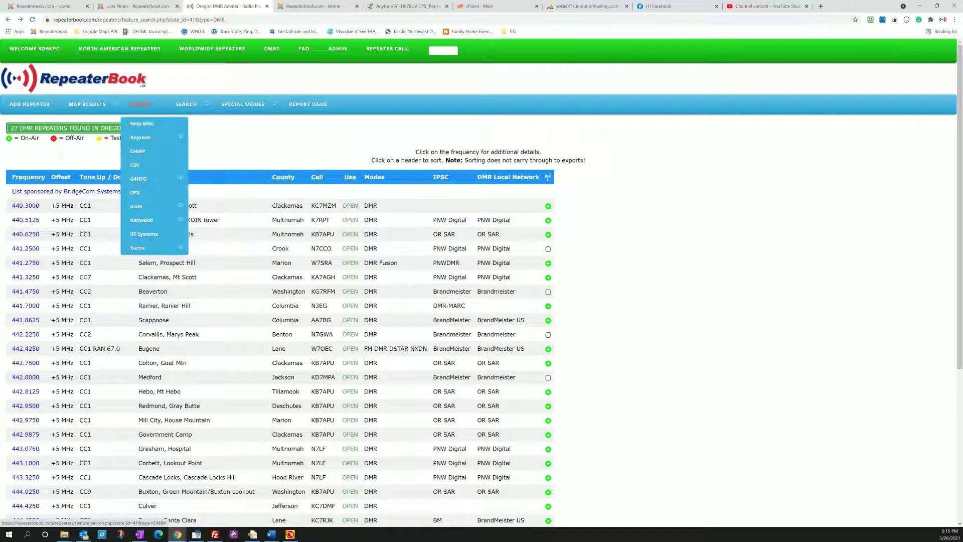
mouse_move(186, 104)
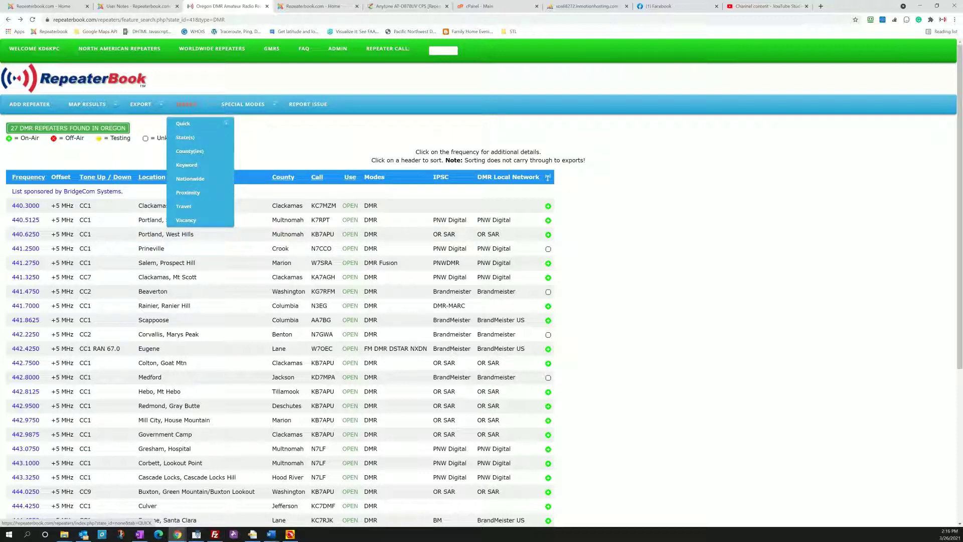
mouse_move(143, 138)
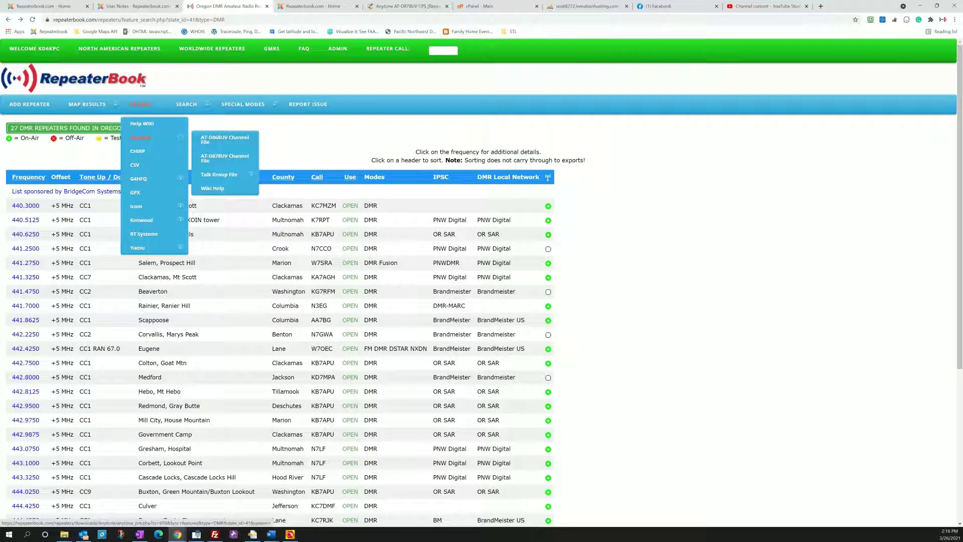
mouse_move(219, 174)
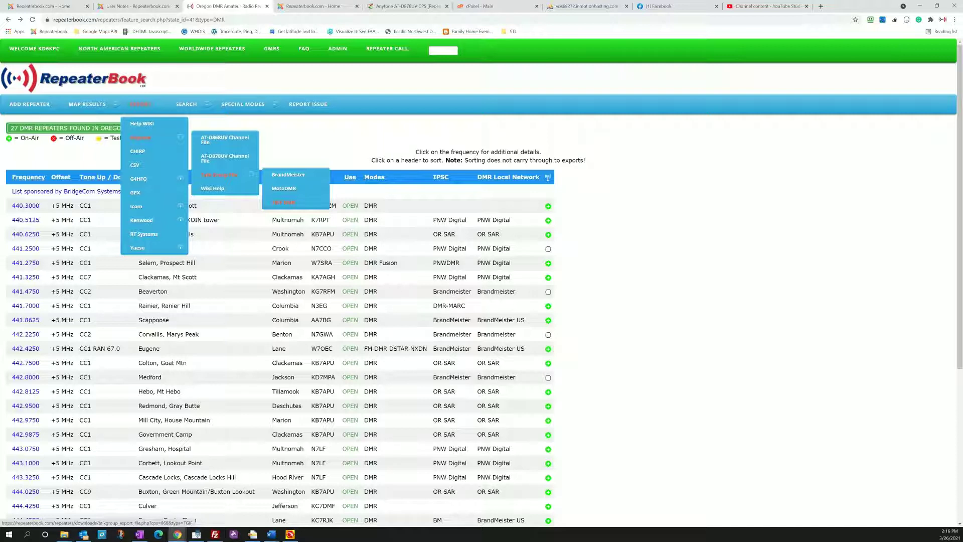
click(283, 201)
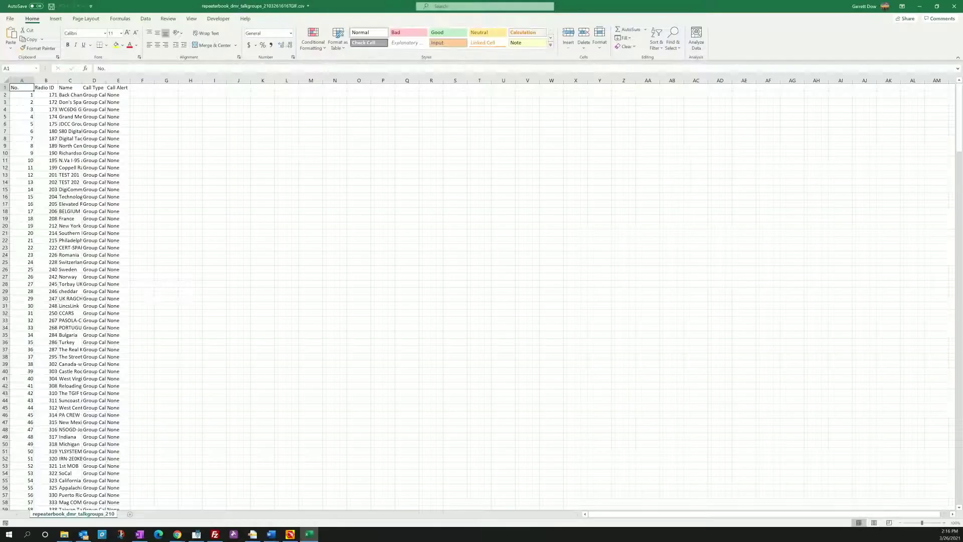
scroll(482, 296, down, 20)
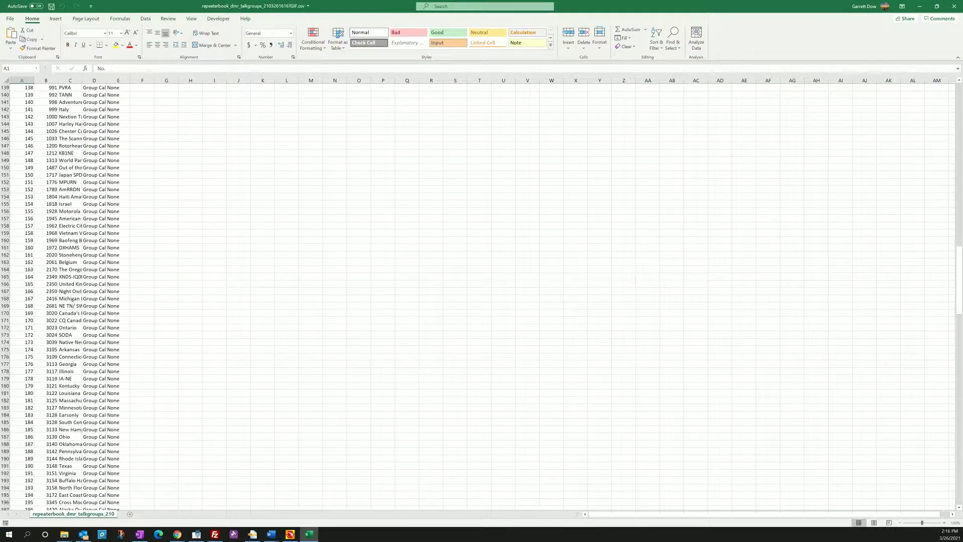
scroll(481, 296, down, 20)
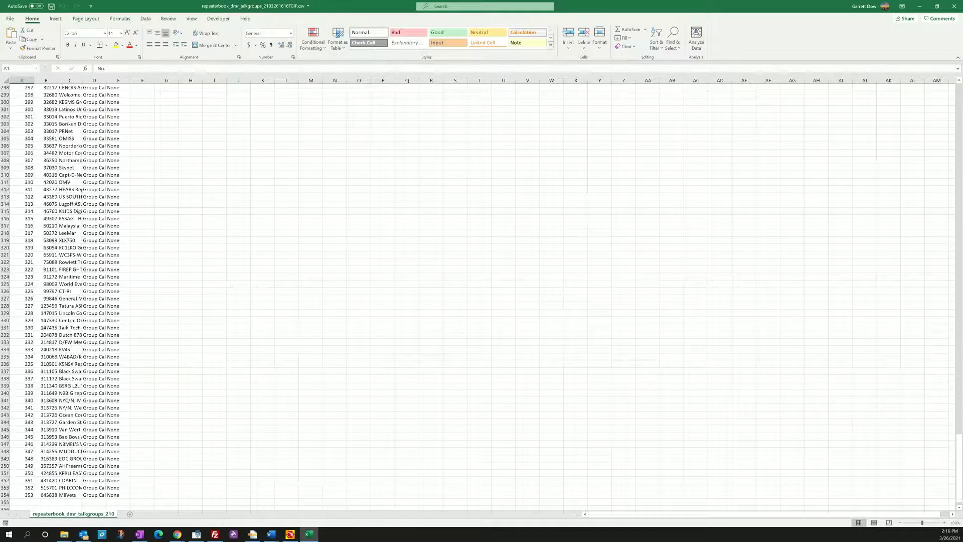
scroll(482, 296, up, 20)
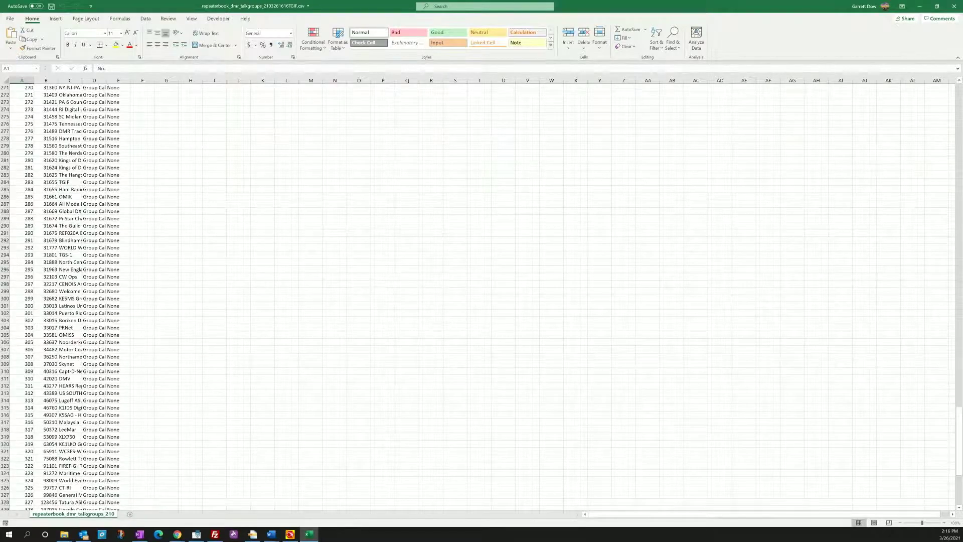
scroll(481, 296, up, 20)
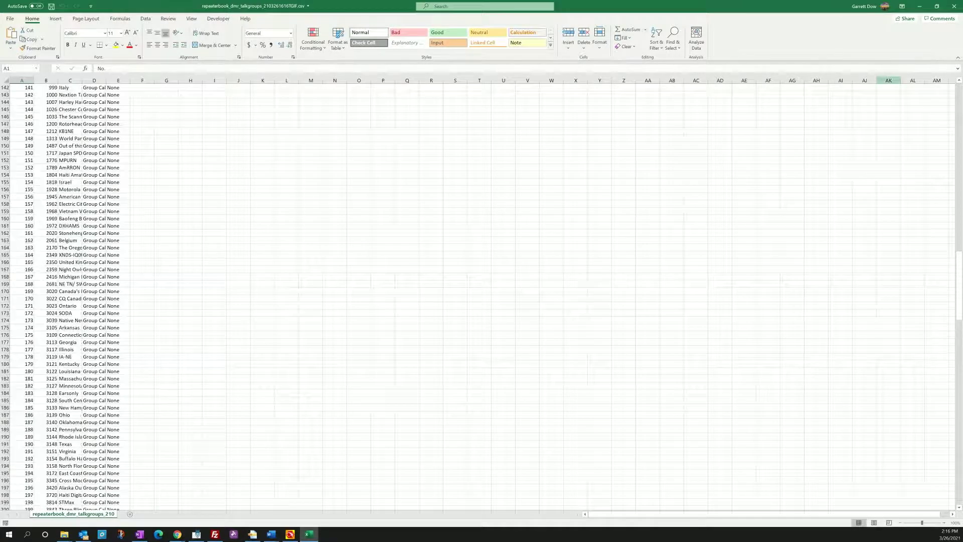
click(954, 6)
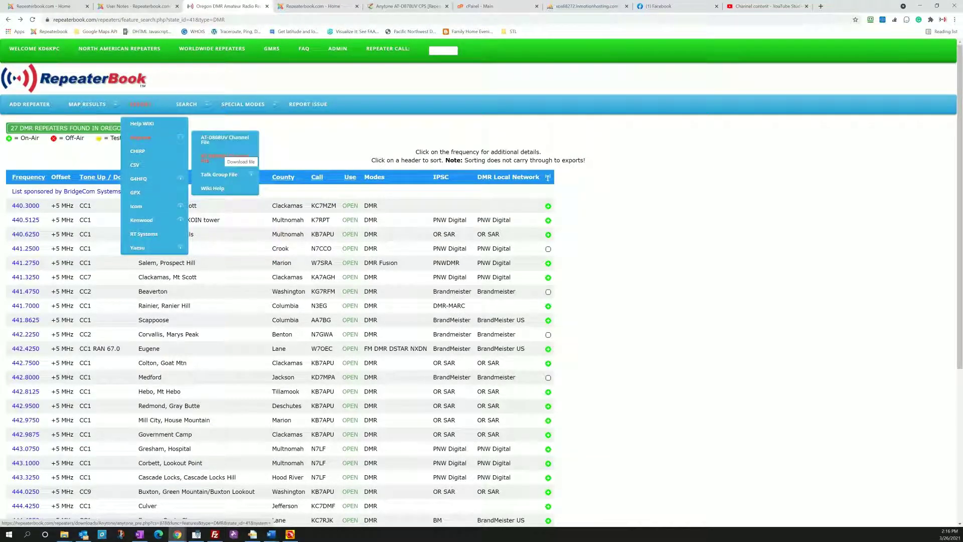
click(221, 156)
click(290, 534)
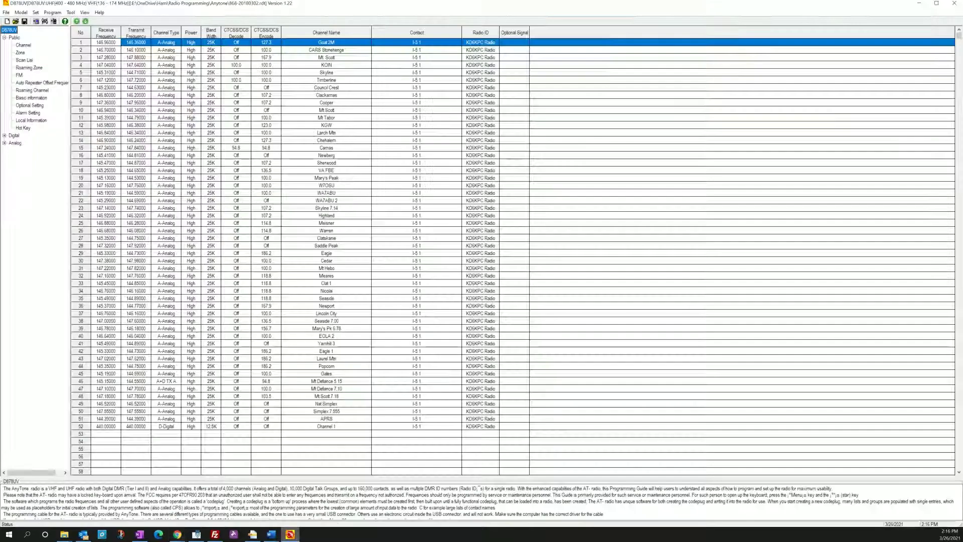
click(70, 12)
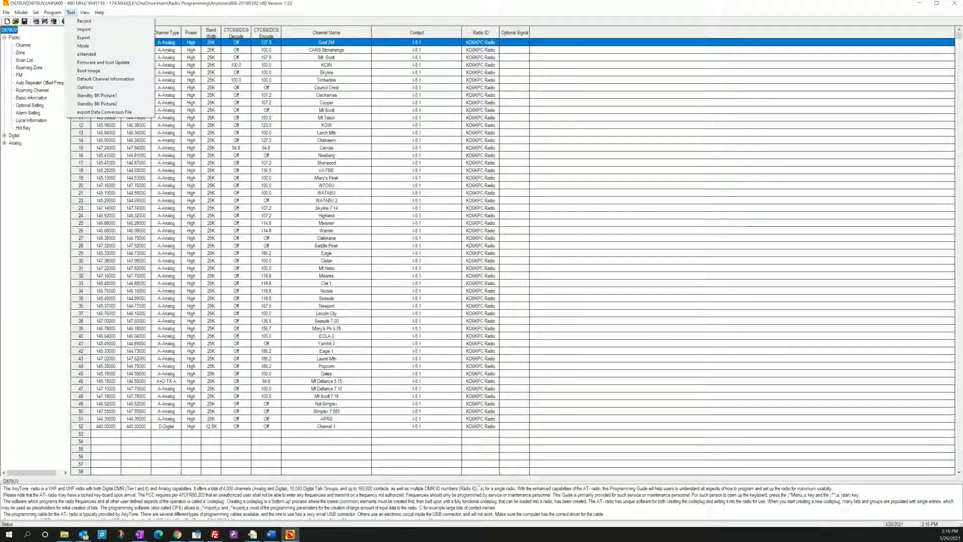
click(84, 30)
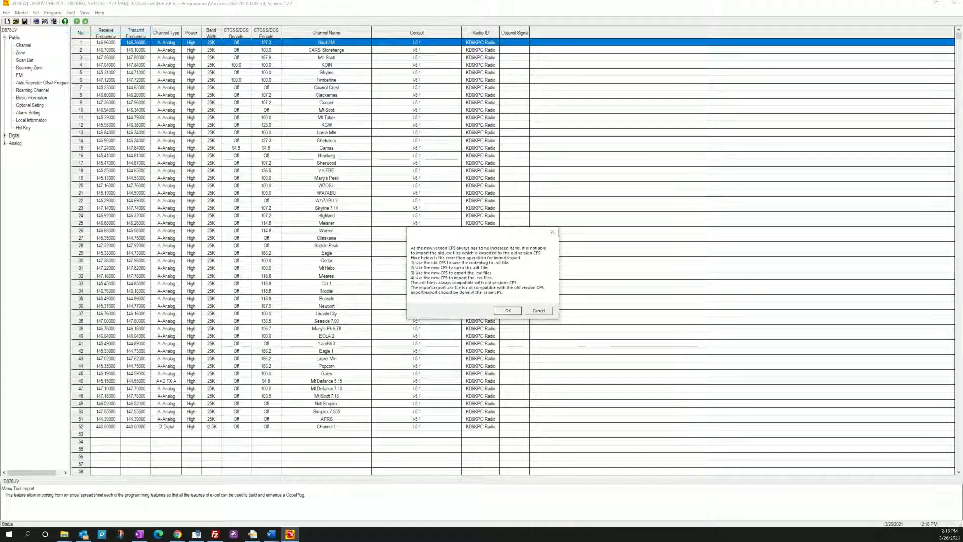
key(Return)
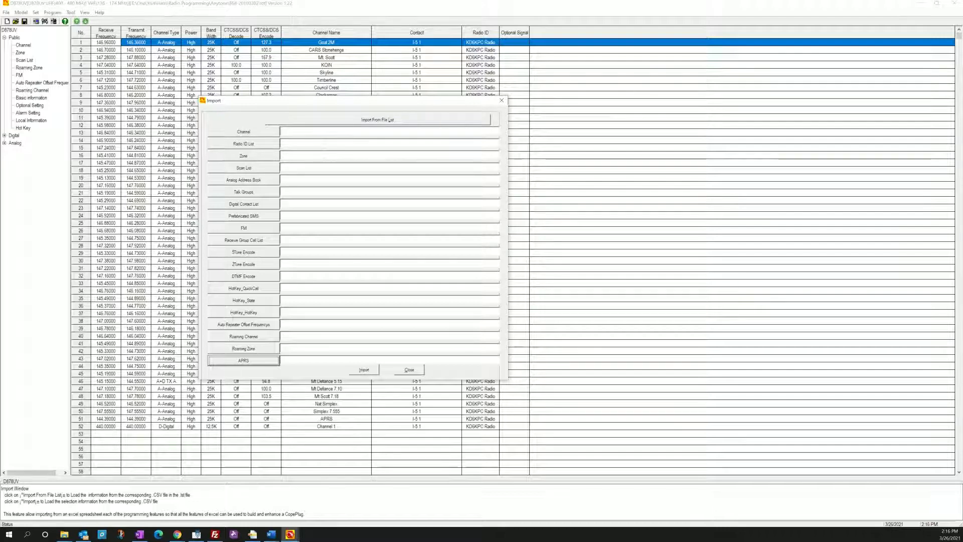
key(Escape)
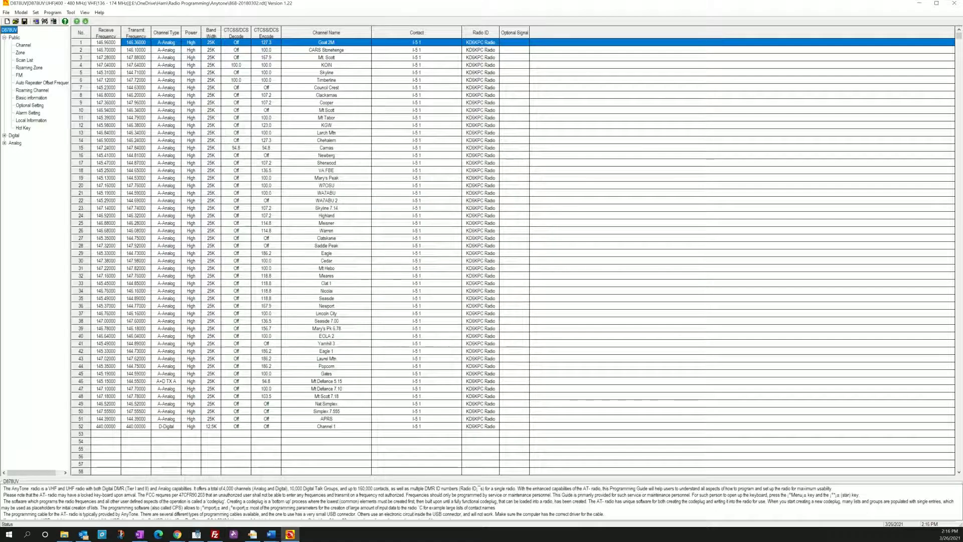
Open the AT-D878UV Channel File export parameters page, then go back to the Oregon list.
click(97, 494)
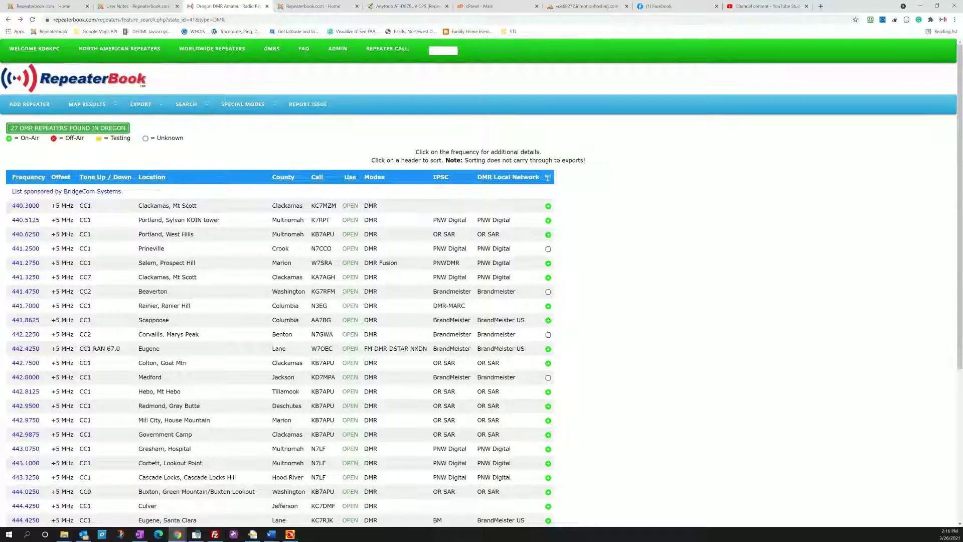
mouse_move(141, 104)
mouse_move(145, 138)
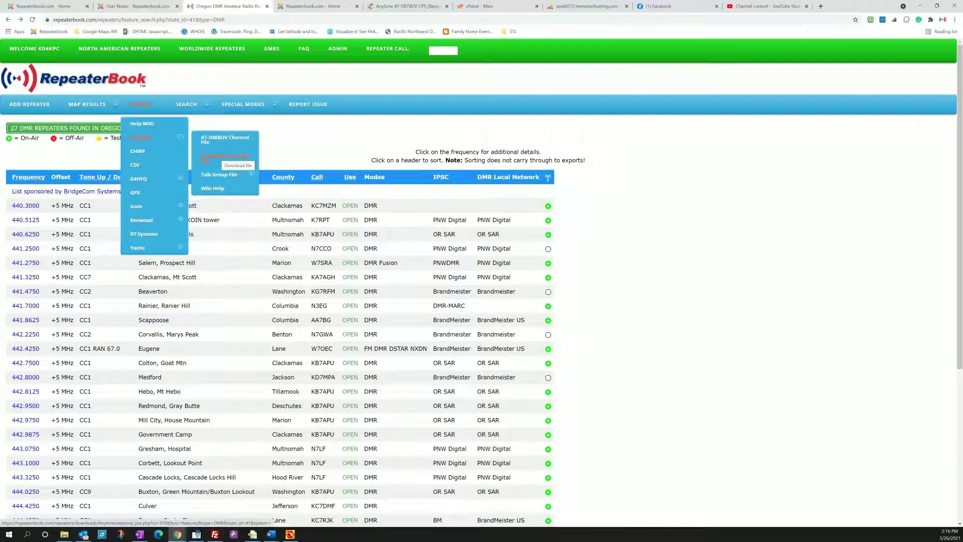
click(224, 158)
key(Return)
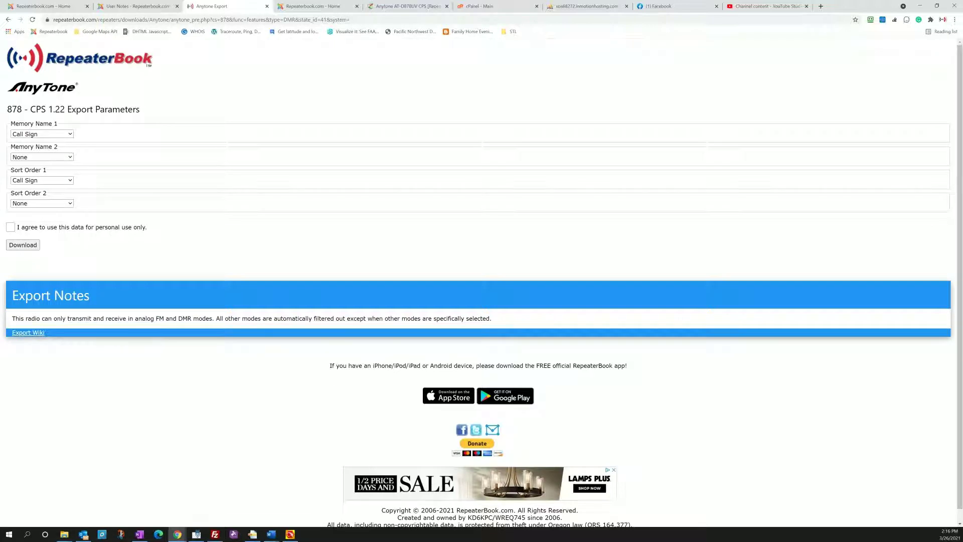
key(alt+Left)
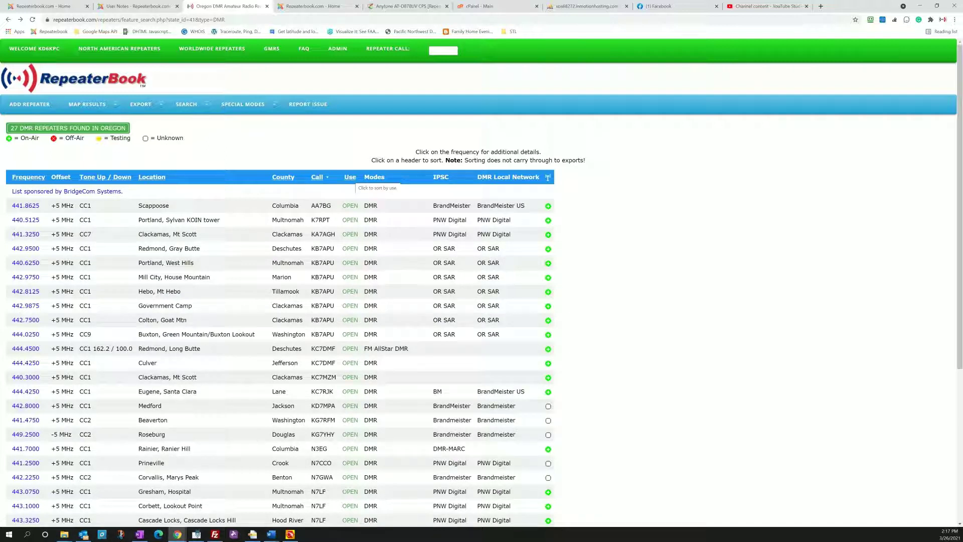
Request the AT-D878UV Channel File export and accept the personal-use notice.
mouse_move(140, 104)
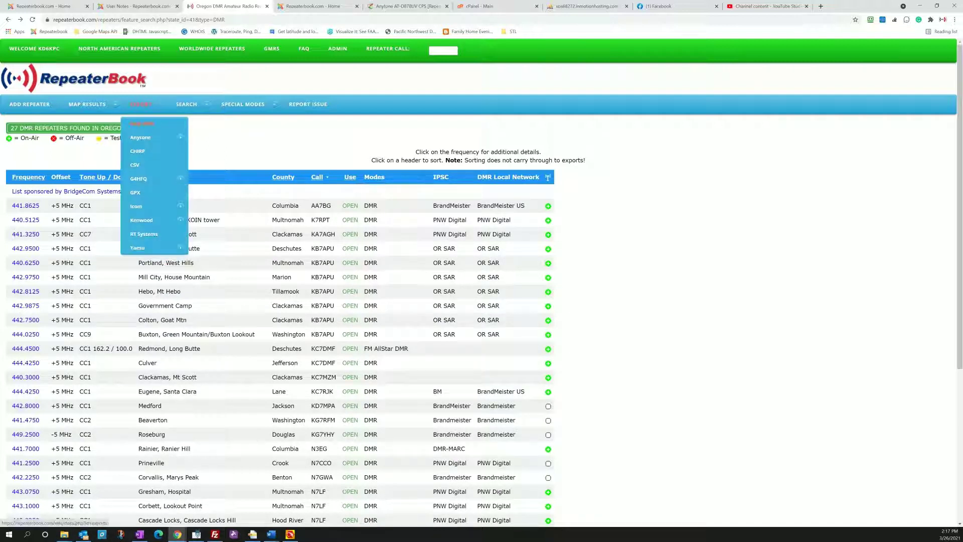
mouse_move(145, 138)
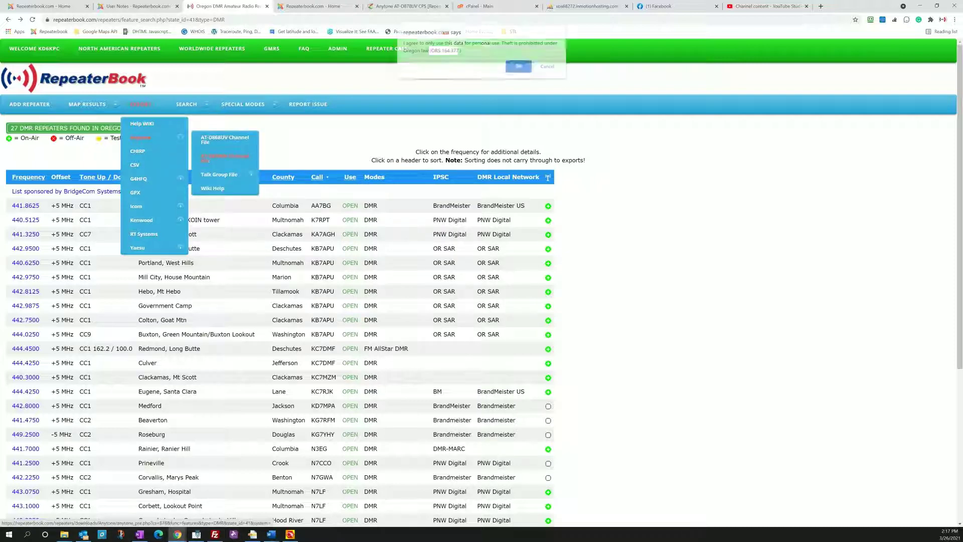
click(225, 158)
key(Return)
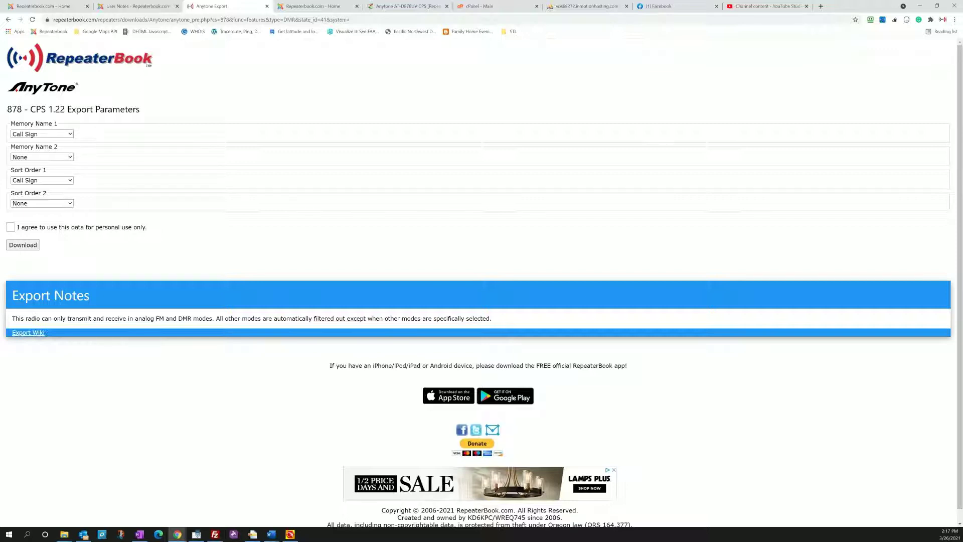
Set Memory Name 1 to Location City and Memory Name 2 to Frequency.
click(42, 134)
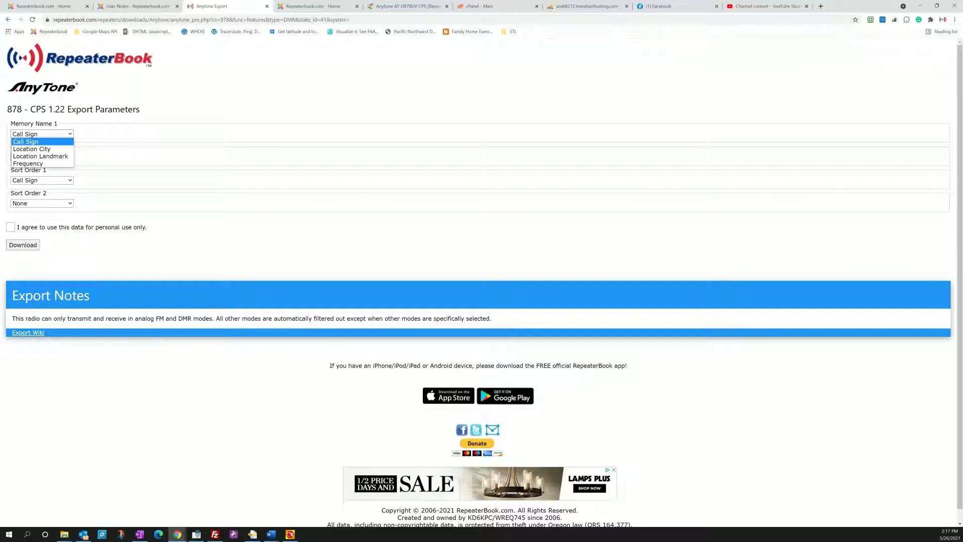
key(Down)
key(Down)
key(Down)
key(Up)
key(Up)
key(Return)
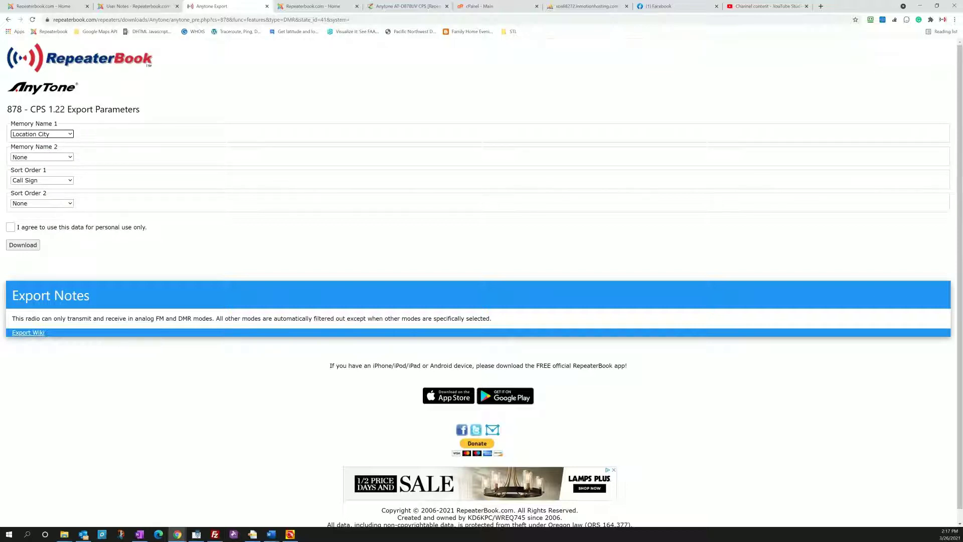
key(Tab)
key(alt+Down)
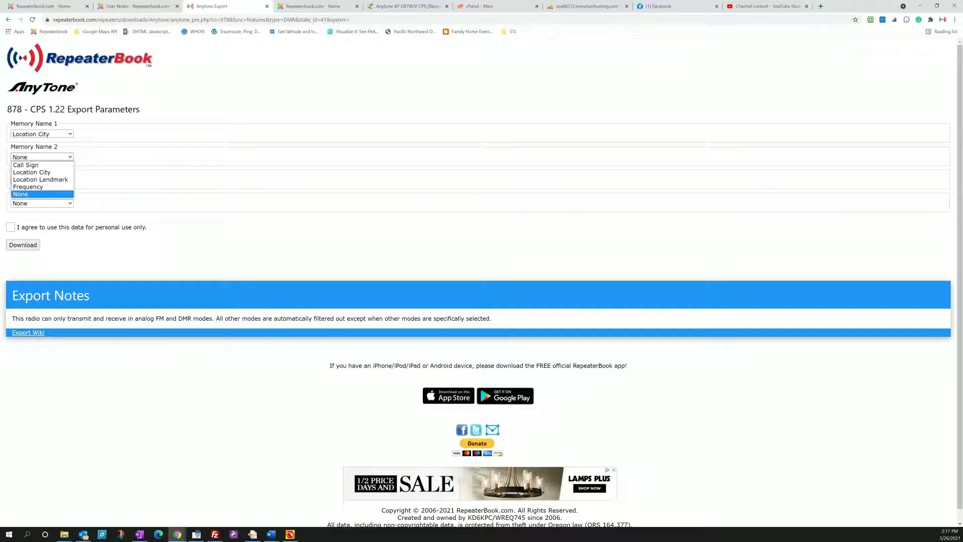
key(Return)
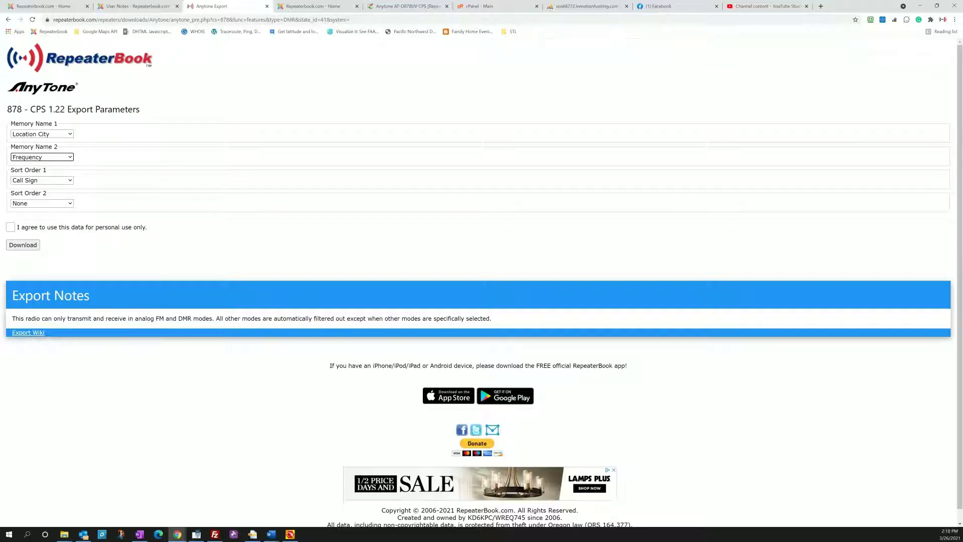
Sort by Frequency then Location City, and tick the personal-use agreement.
click(42, 180)
key(Down)
key(Down)
key(Return)
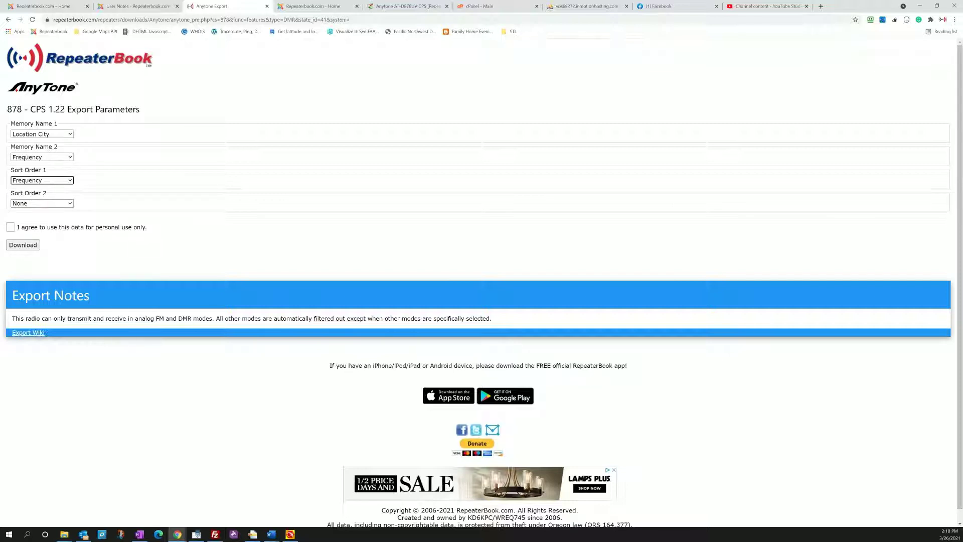
click(42, 203)
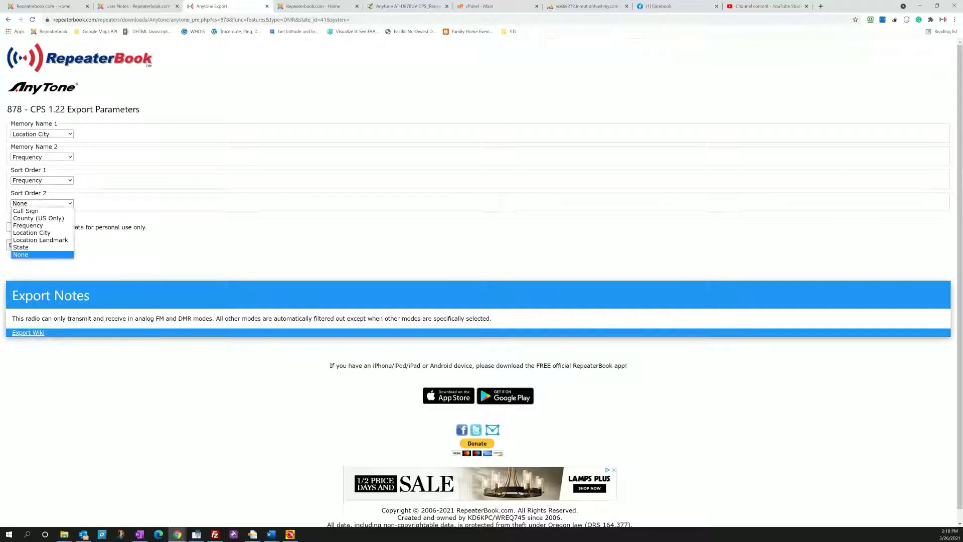
key(Home)
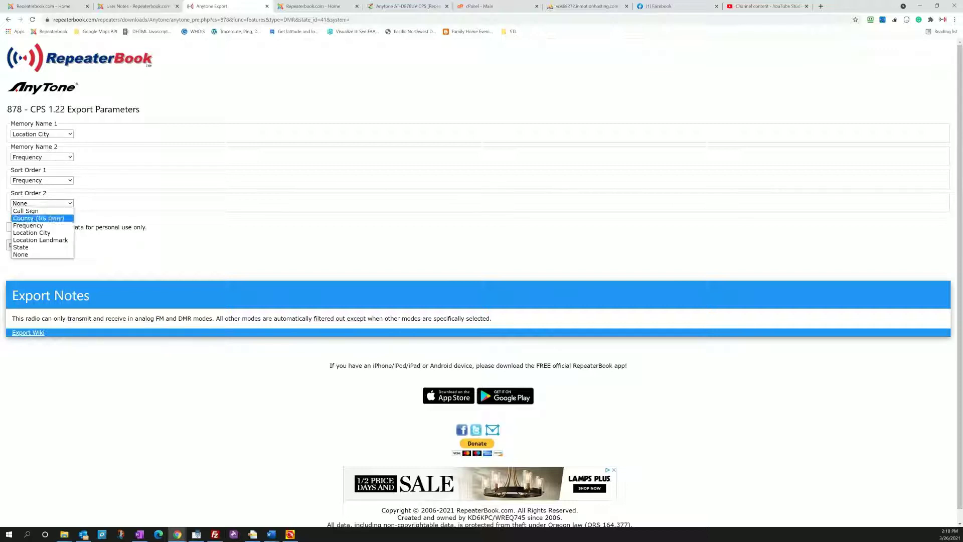
key(Down)
key(Down)
key(Down)
key(Return)
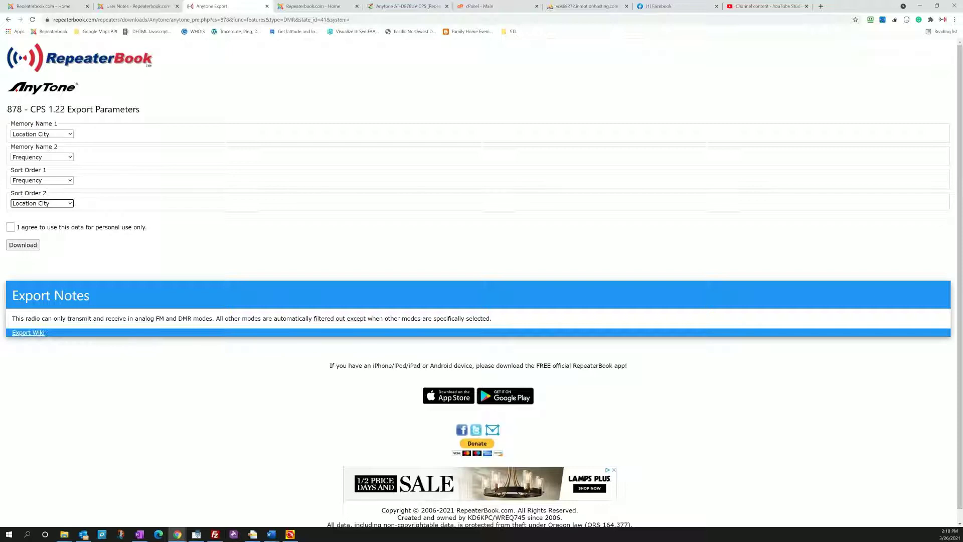
key(Tab)
key(space)
Download the channel CSV, autofit the Channel Name column, check frequencies, then close Excel without saving.
click(23, 245)
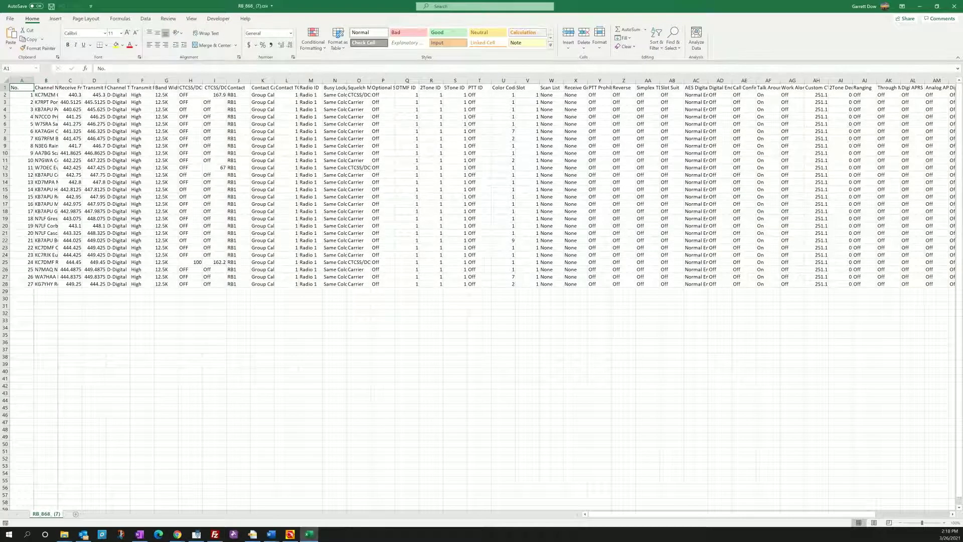
double_click(58, 80)
click(58, 95)
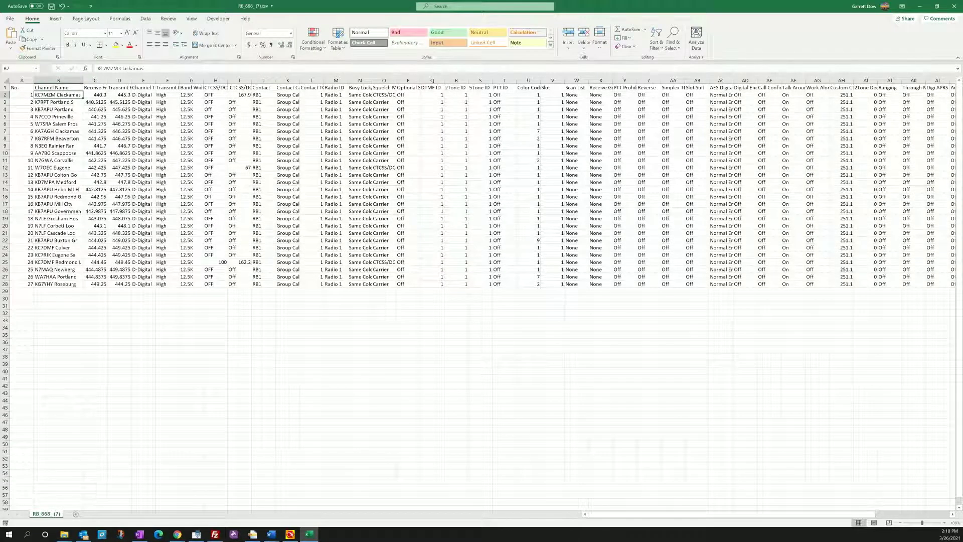
key(Right)
key(Down)
key(Down)
key(Down)
key(Down)
key(Down)
key(Down)
key(Down)
key(Down)
key(Down)
key(Down)
key(Down)
key(Down)
key(Down)
key(Down)
key(Down)
key(Down)
key(Down)
key(Down)
key(Down)
key(Down)
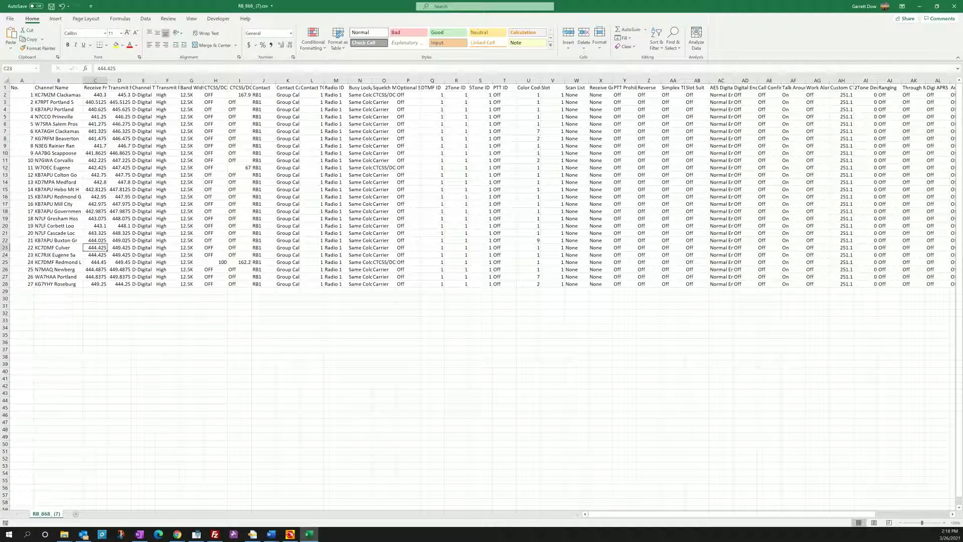
key(Up)
key(Up)
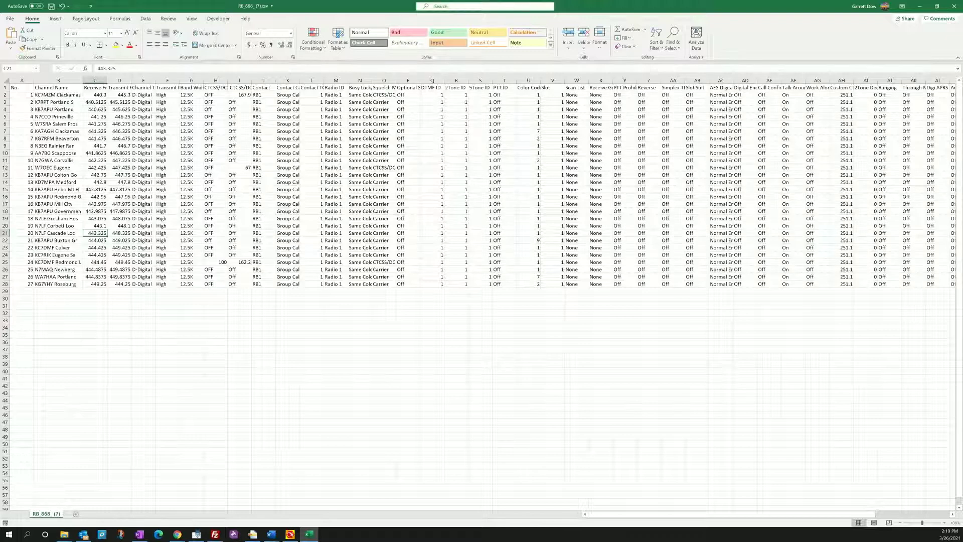
click(954, 6)
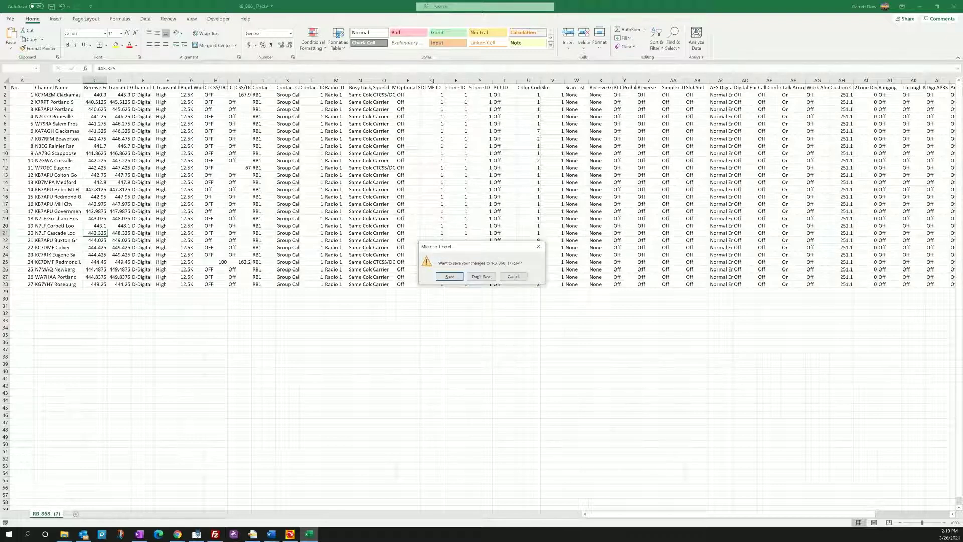
key(n)
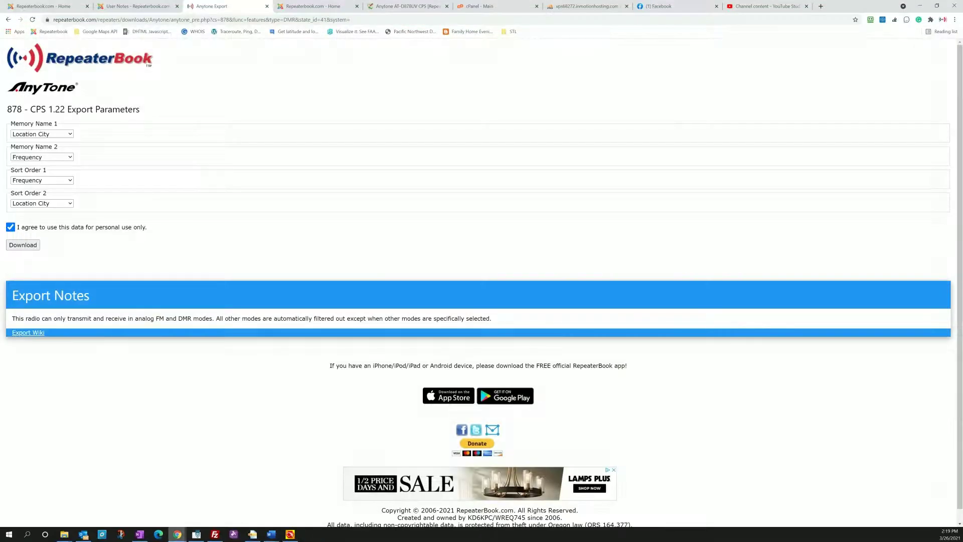
Import RB_868_ (7).csv as the channel list, loading 27 Oregon DMR repeaters from 440.30000 MHz.
click(290, 534)
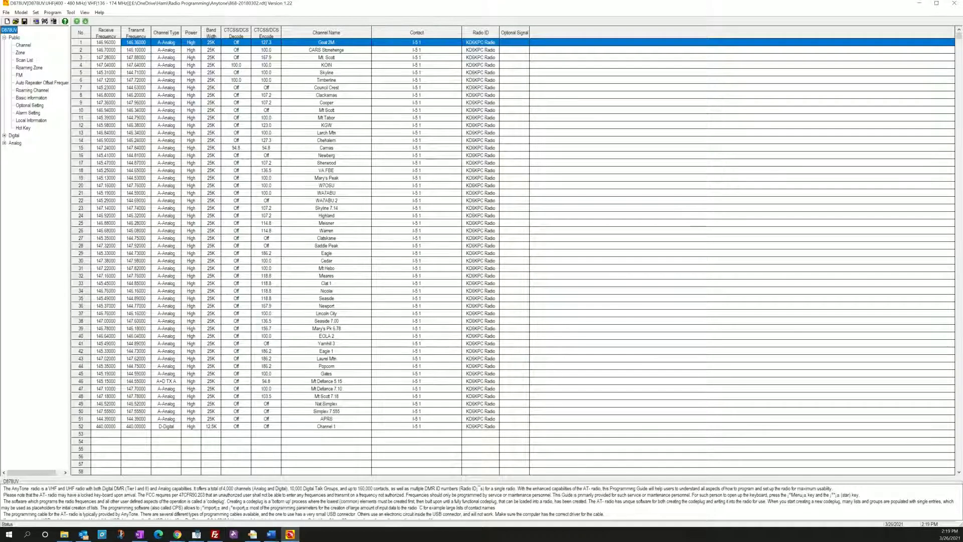
click(71, 12)
click(83, 29)
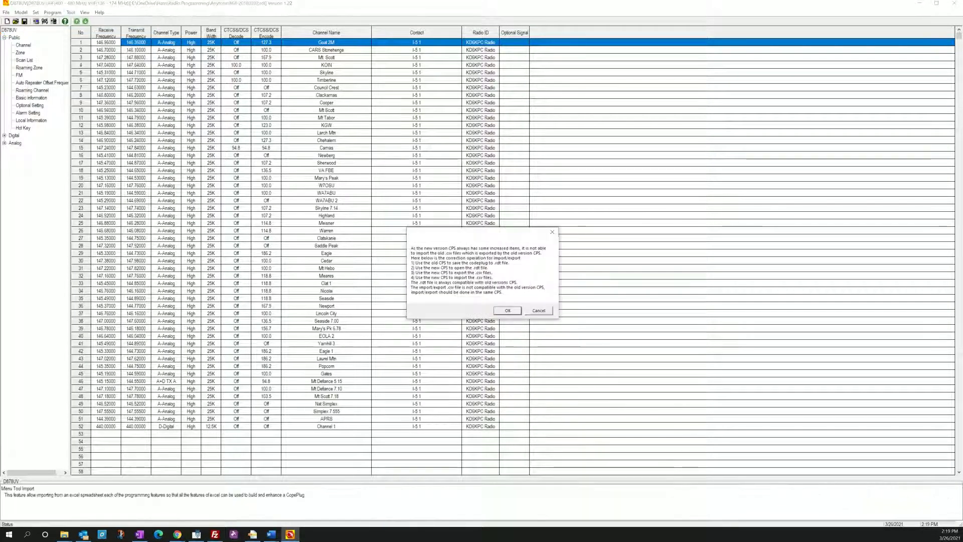
key(Return)
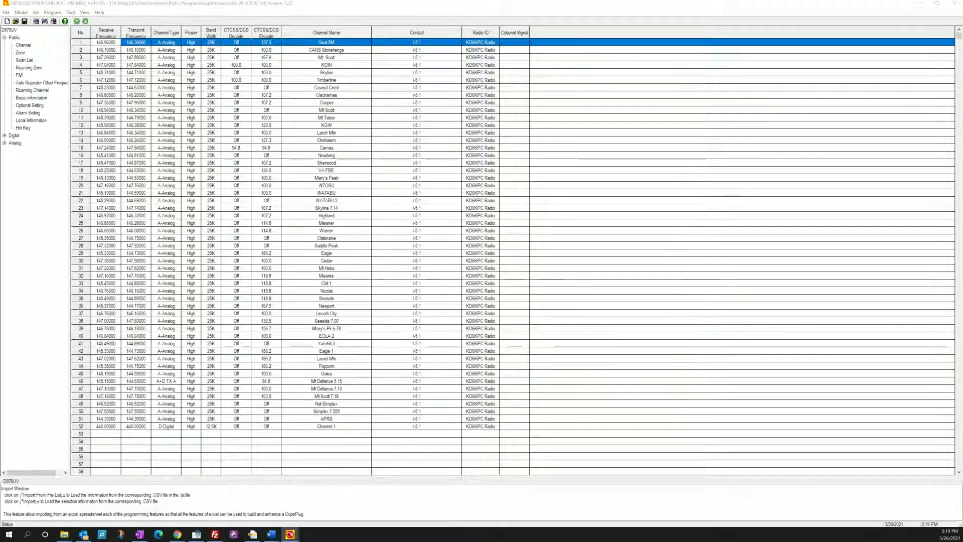
click(170, 139)
click(219, 181)
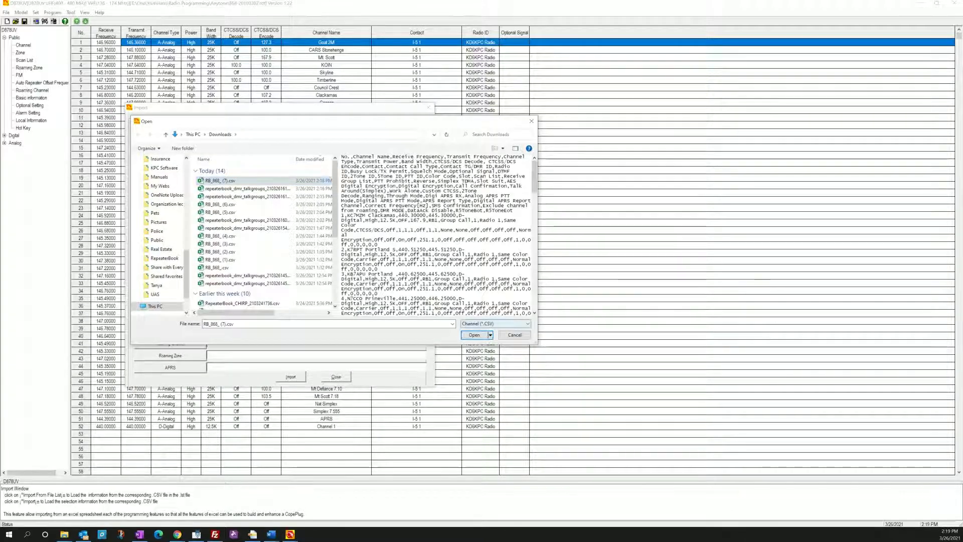
key(Return)
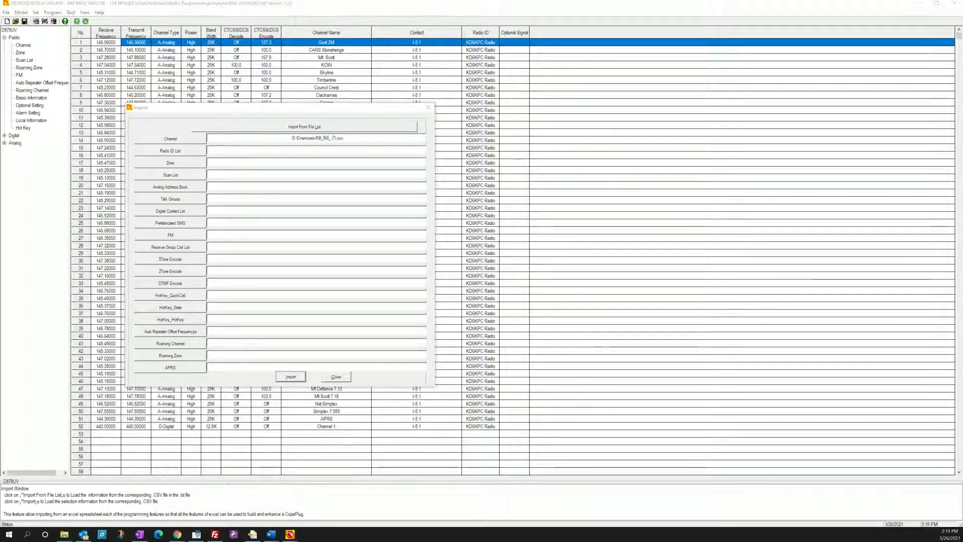
key(Return)
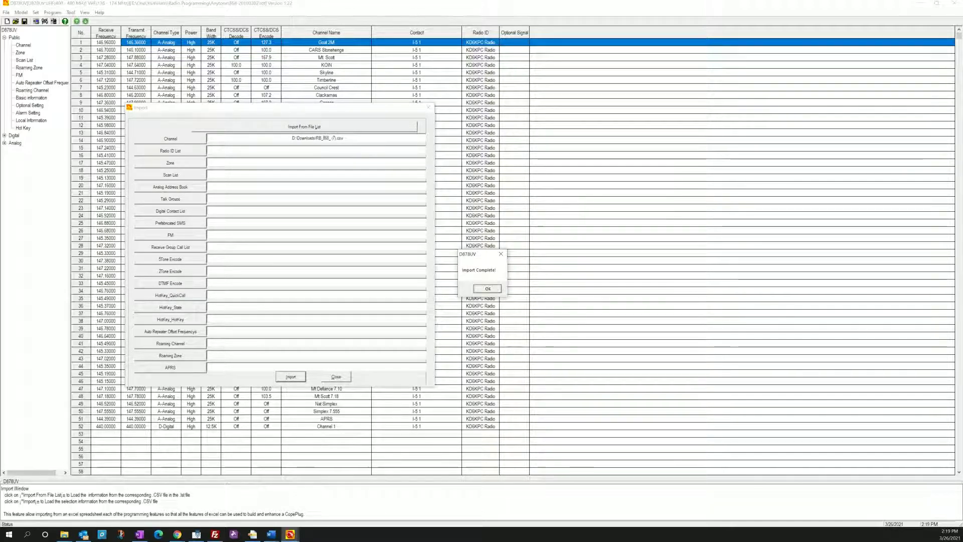
key(Return)
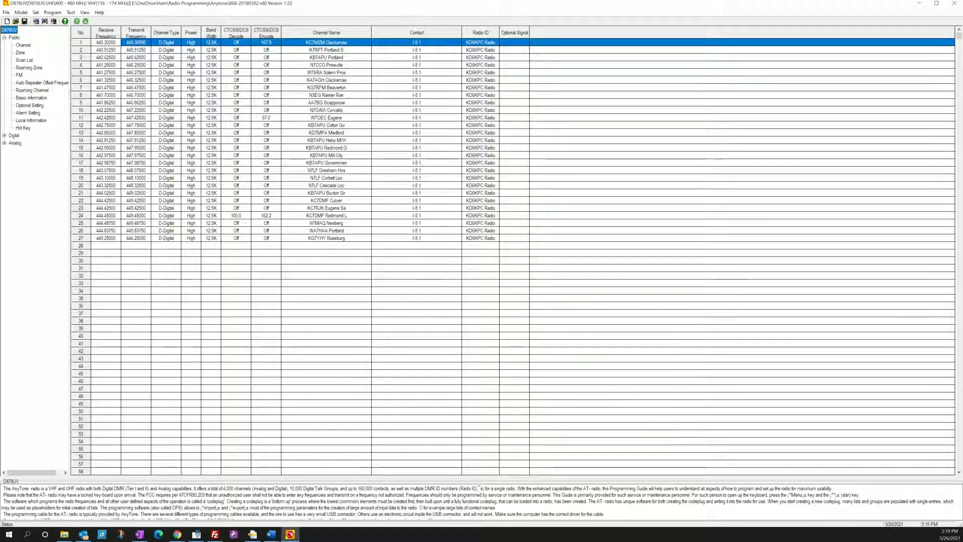
Review channel 3's settings and Radio ID choices unchanged, then return to RepeaterBook's 878 – CPS 1.22 export page.
double_click(326, 57)
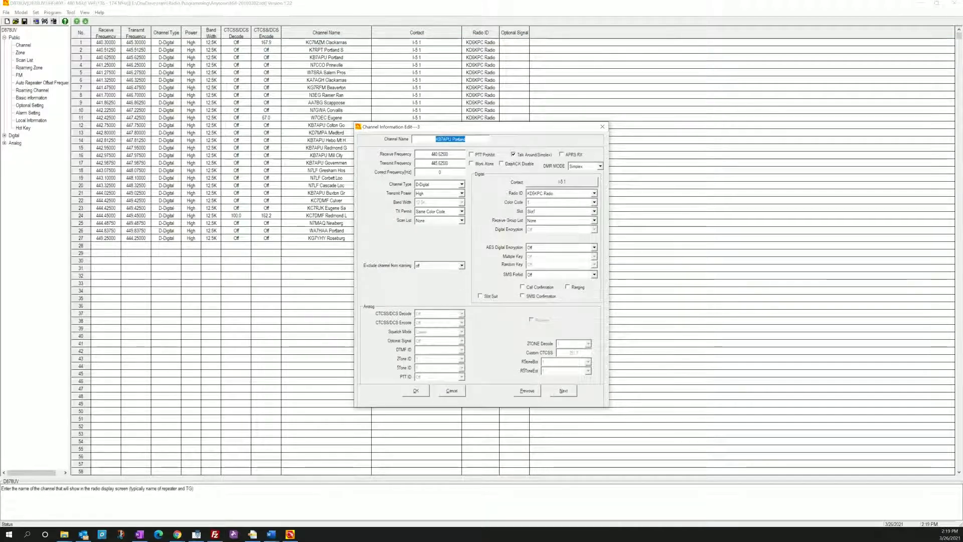
click(594, 193)
click(451, 390)
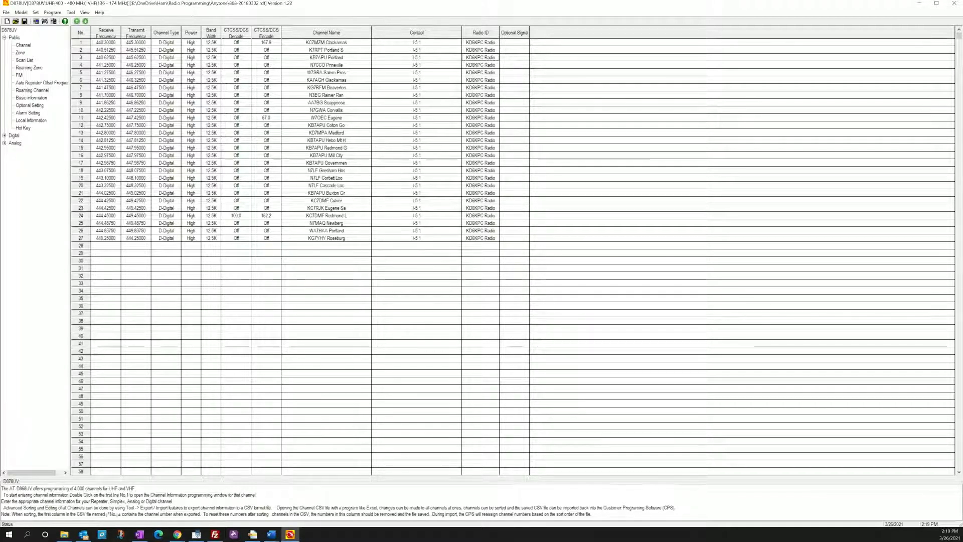
click(177, 535)
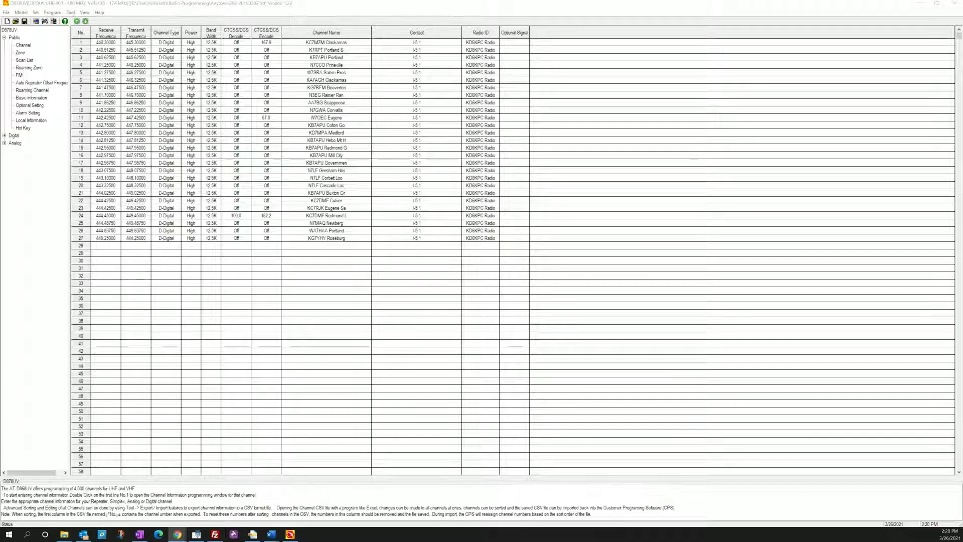
click(919, 3)
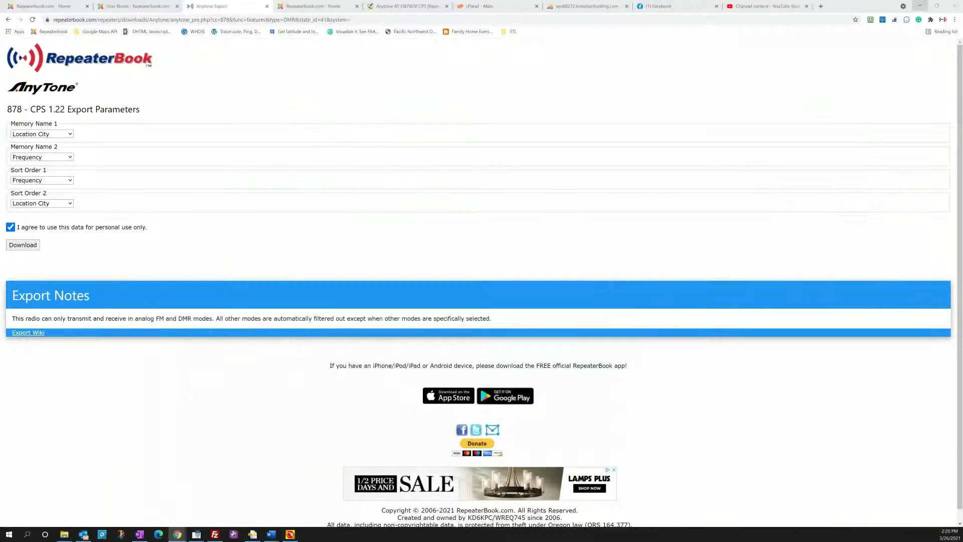